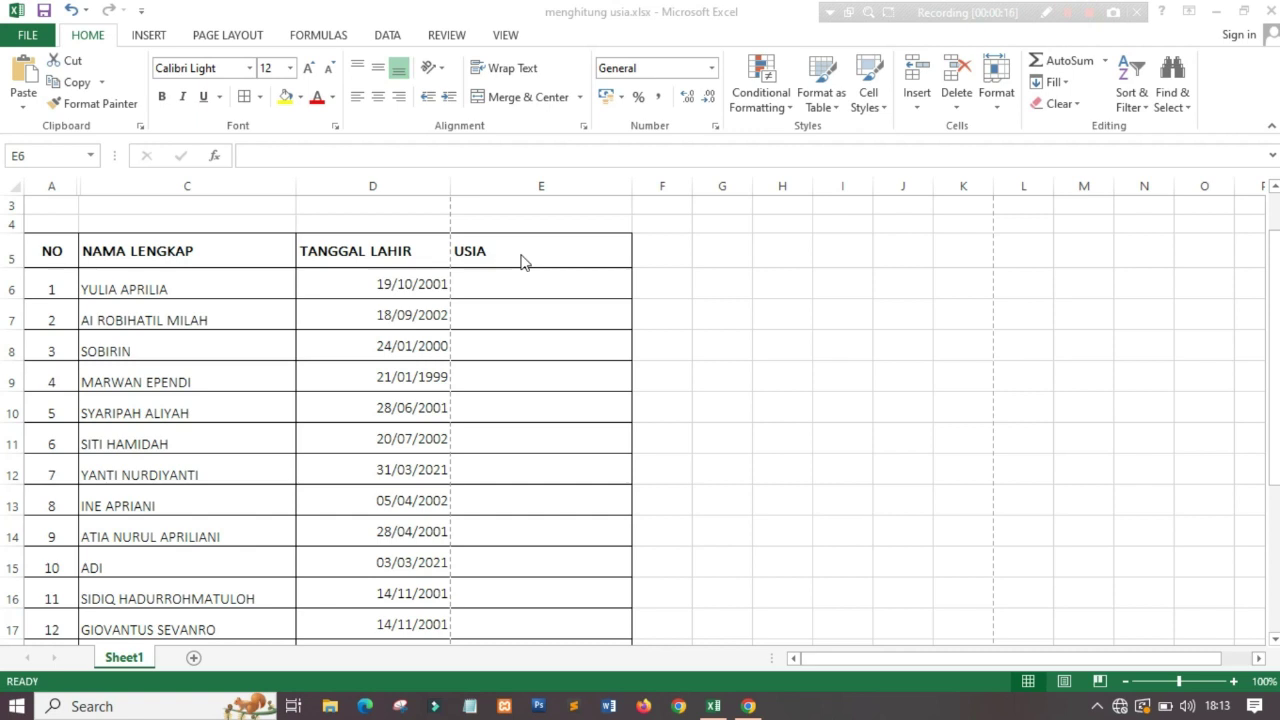
# In E6, begin typing =datedif(D6;today(); "y") to count whole years from the birth date.
pyautogui.click(492, 283)
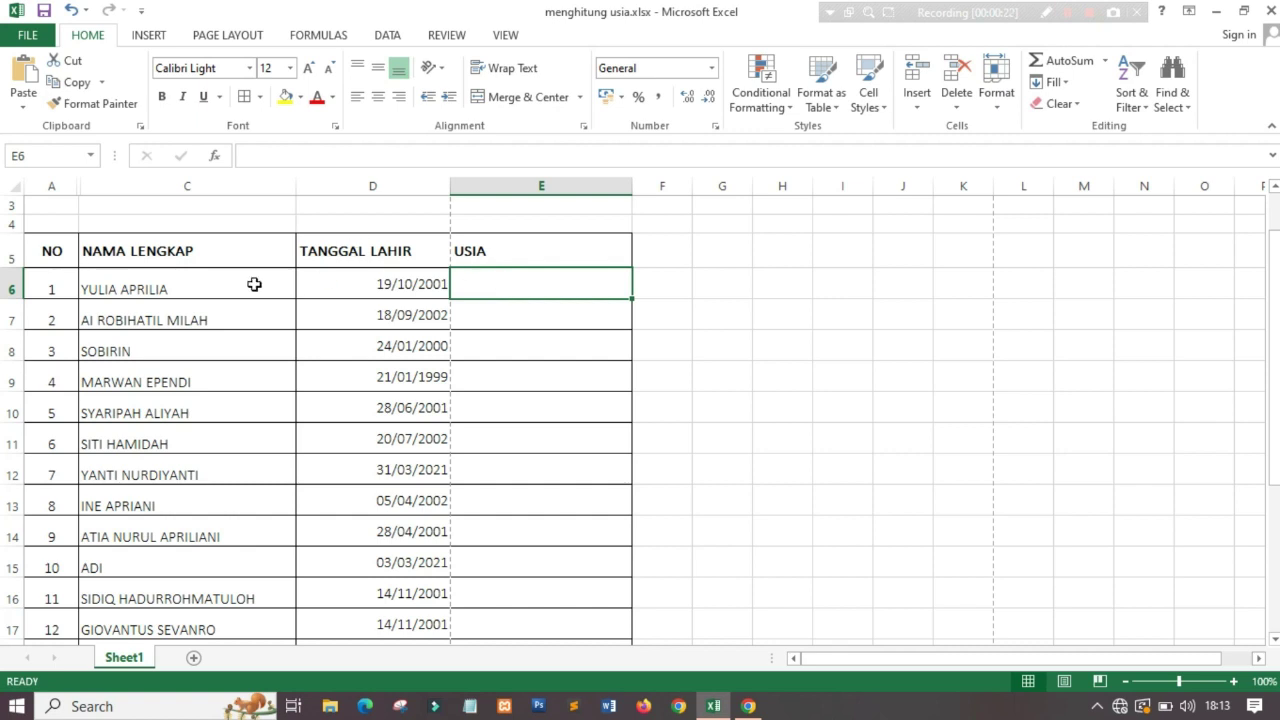
pyautogui.scroll(-5, 198, 236)
pyautogui.scroll(5, 162, 336)
pyautogui.doubleClick(497, 279)
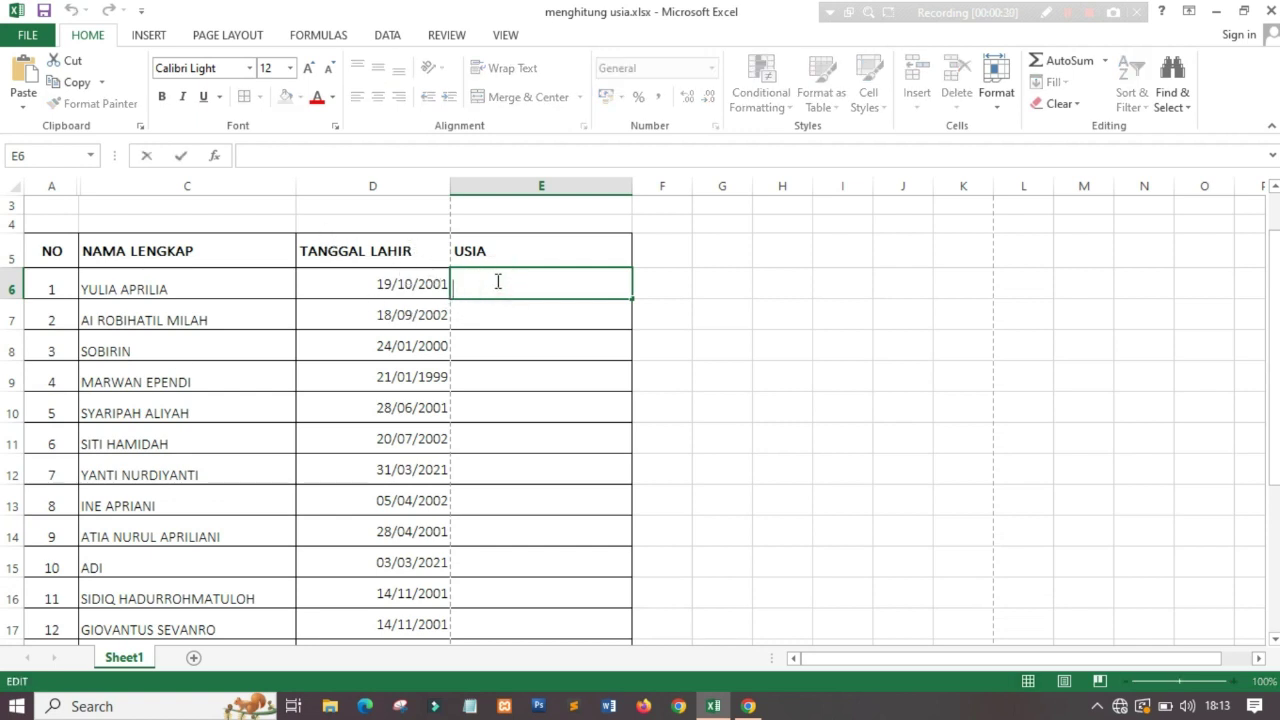
pyautogui.click(531, 372)
pyautogui.keyDown('ctrl'); pyautogui.scroll(3, 505, 308); pyautogui.keyUp('ctrl')
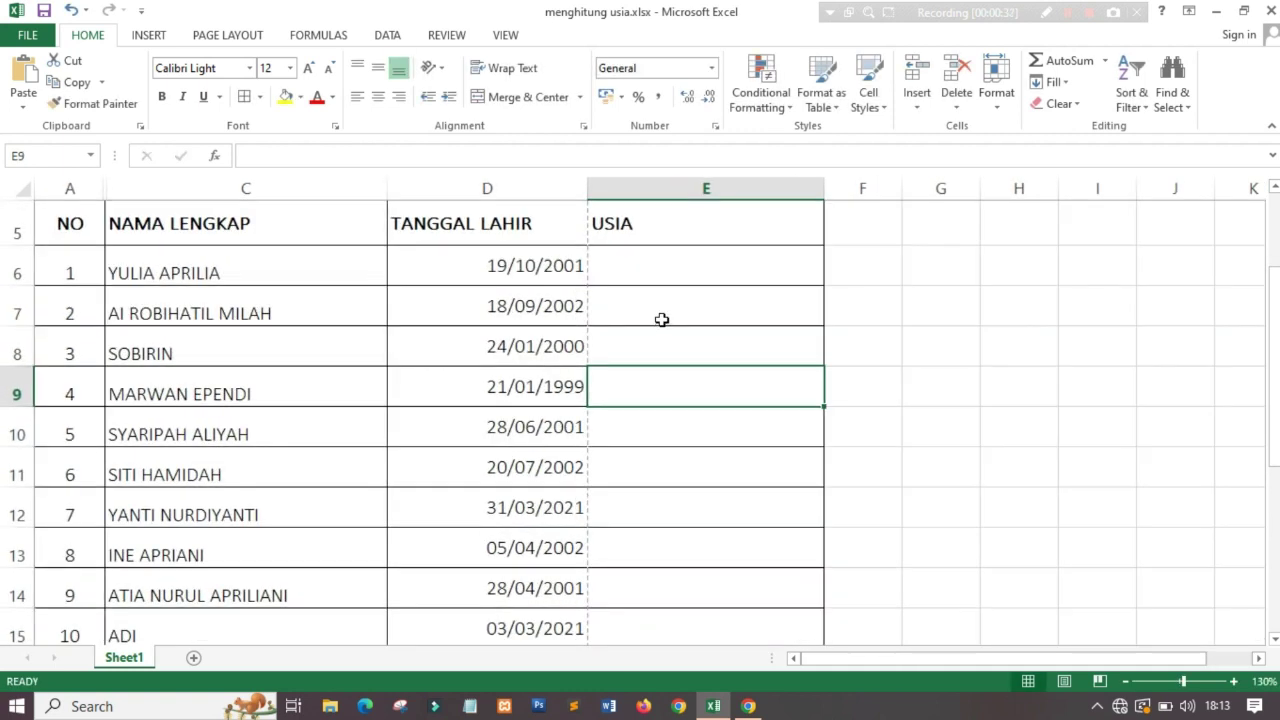
pyautogui.click(660, 270)
pyautogui.press('F2')
pyautogui.write('=d')
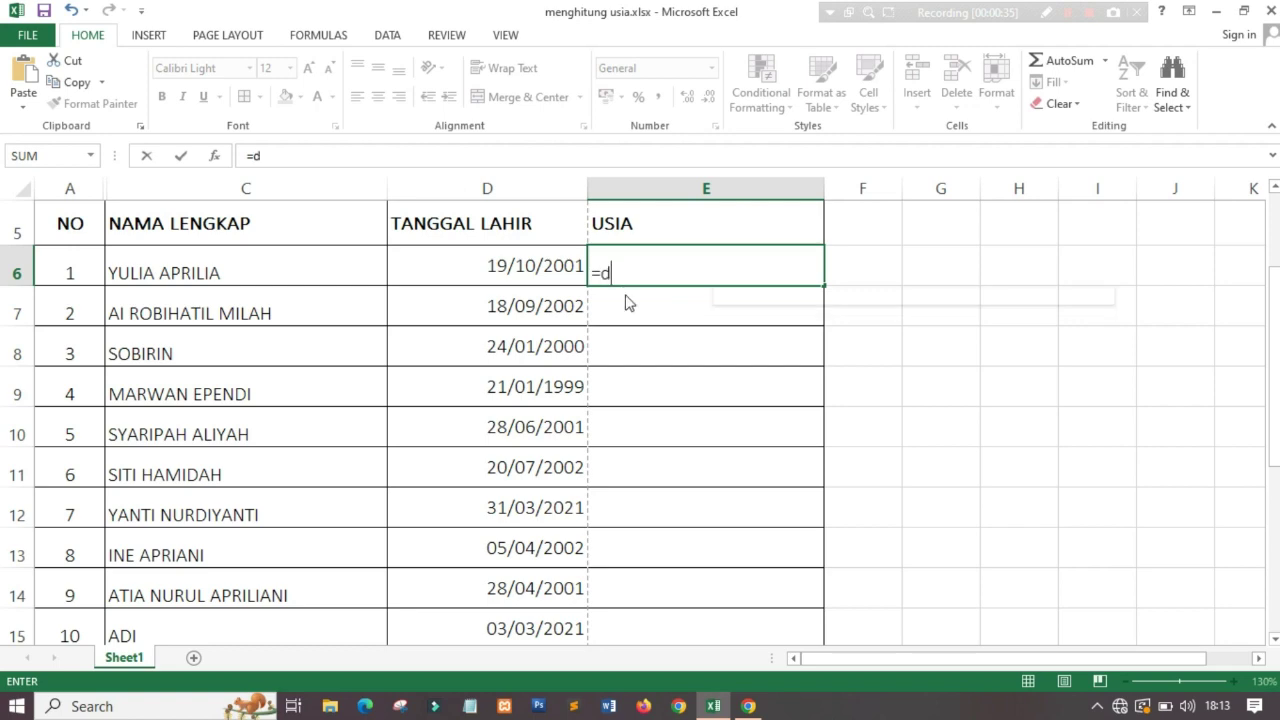
pyautogui.write('atedif(')
pyautogui.click(240, 132)
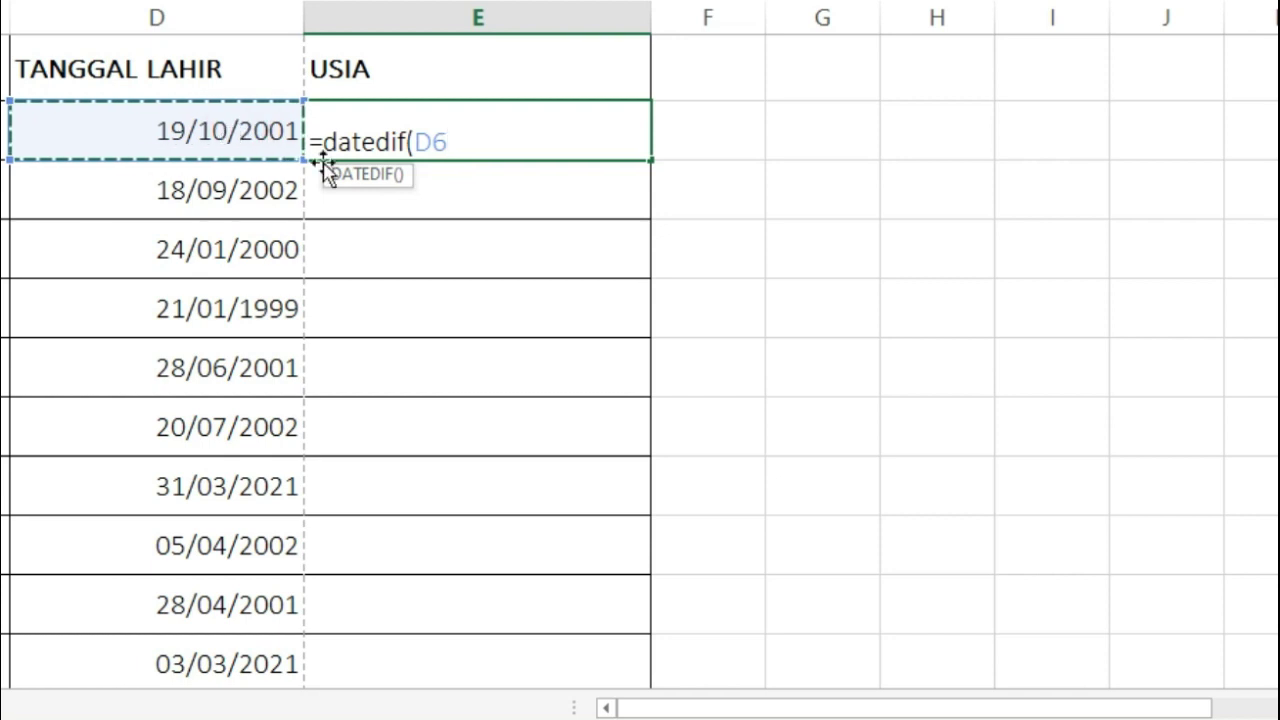
pyautogui.write(';')
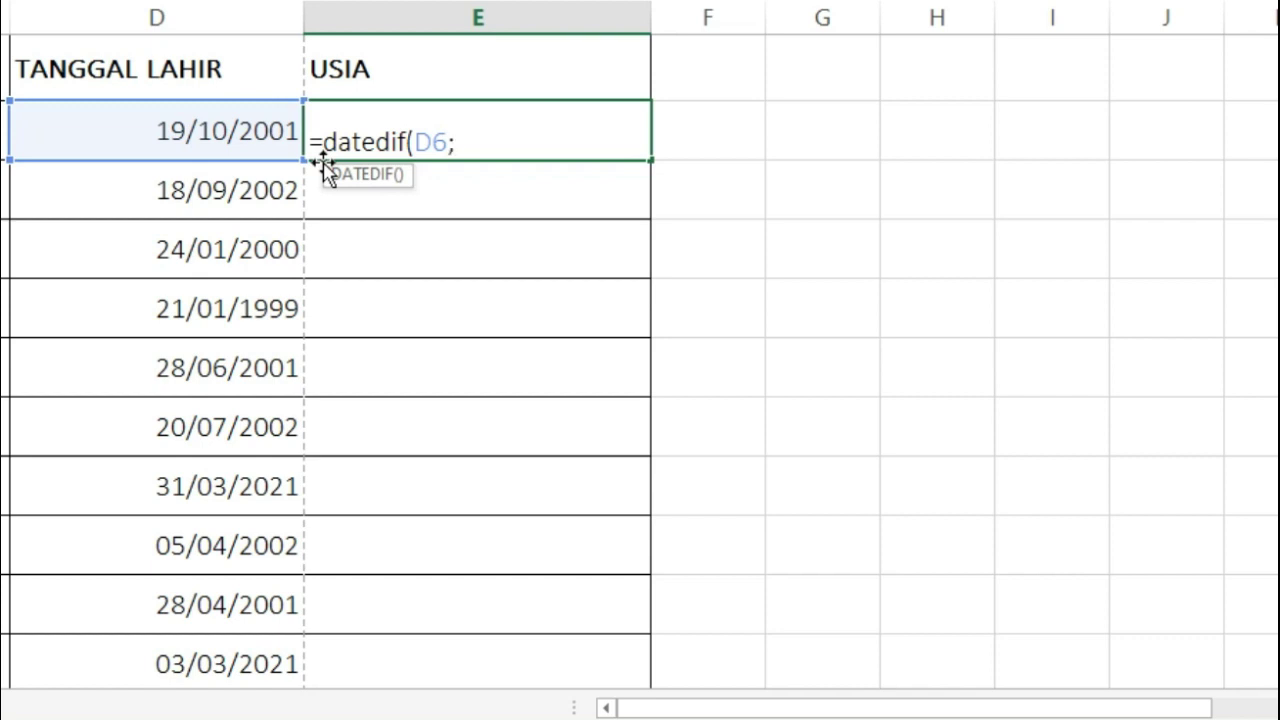
pyautogui.write('today')
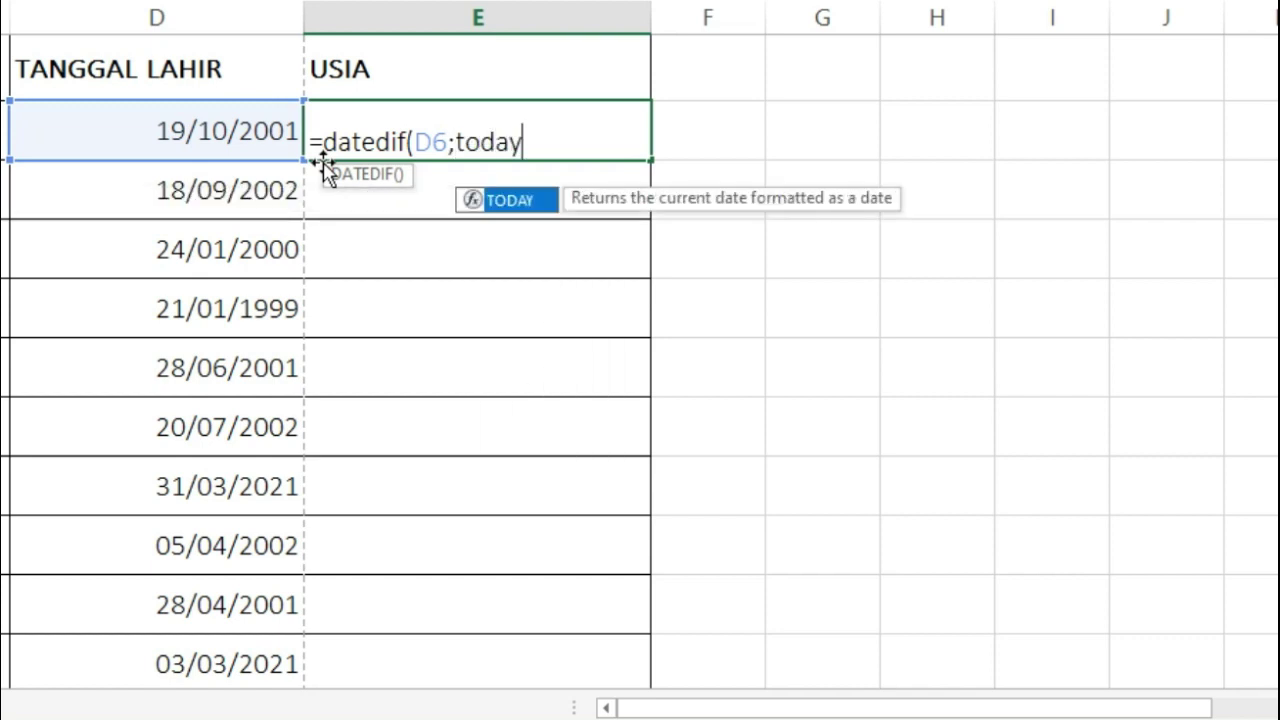
pyautogui.write('();')
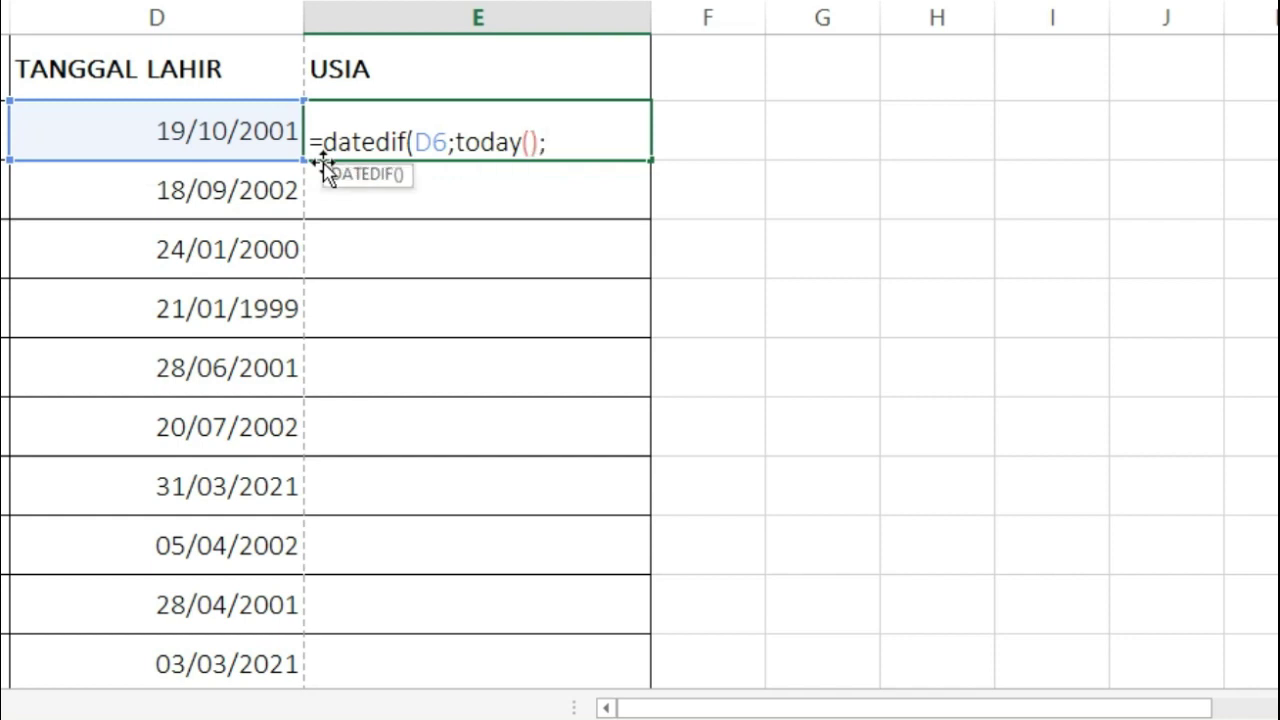
pyautogui.write(' "')
pyautogui.write('")')
# Enter the DATEDIF formula in E6, then append & " tahun " to it.
pyautogui.press('Return')
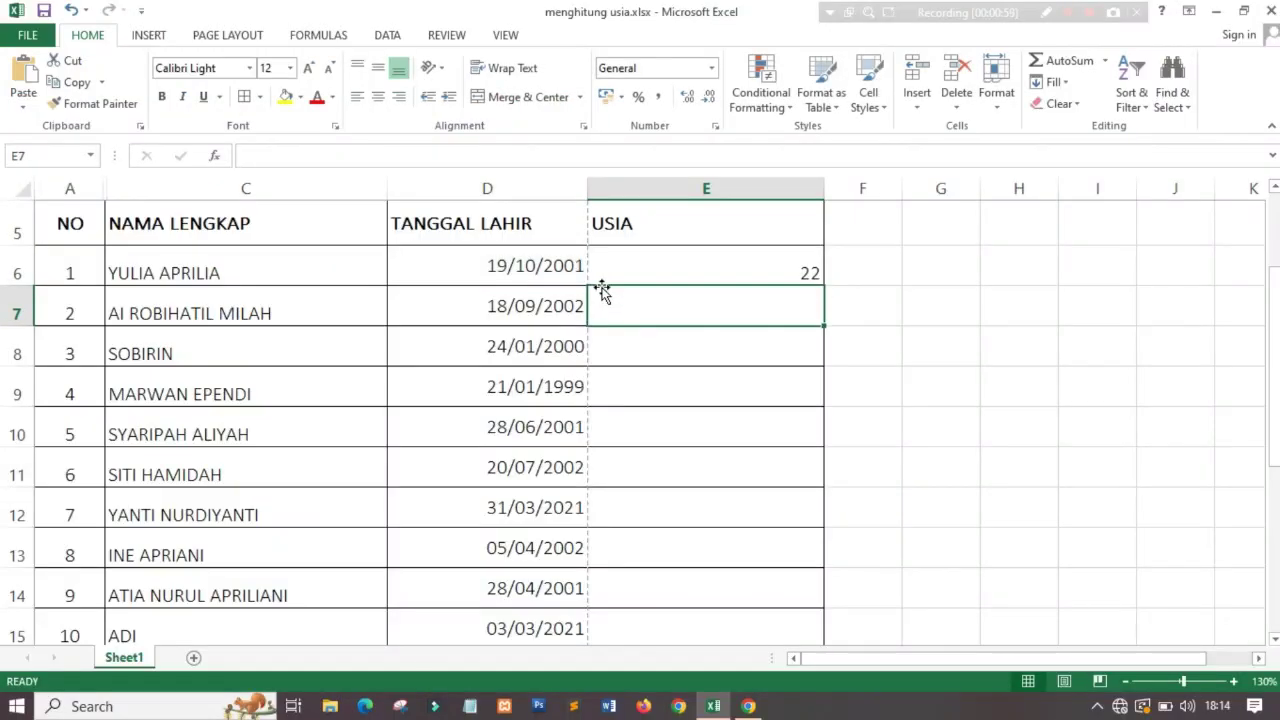
pyautogui.click(770, 277)
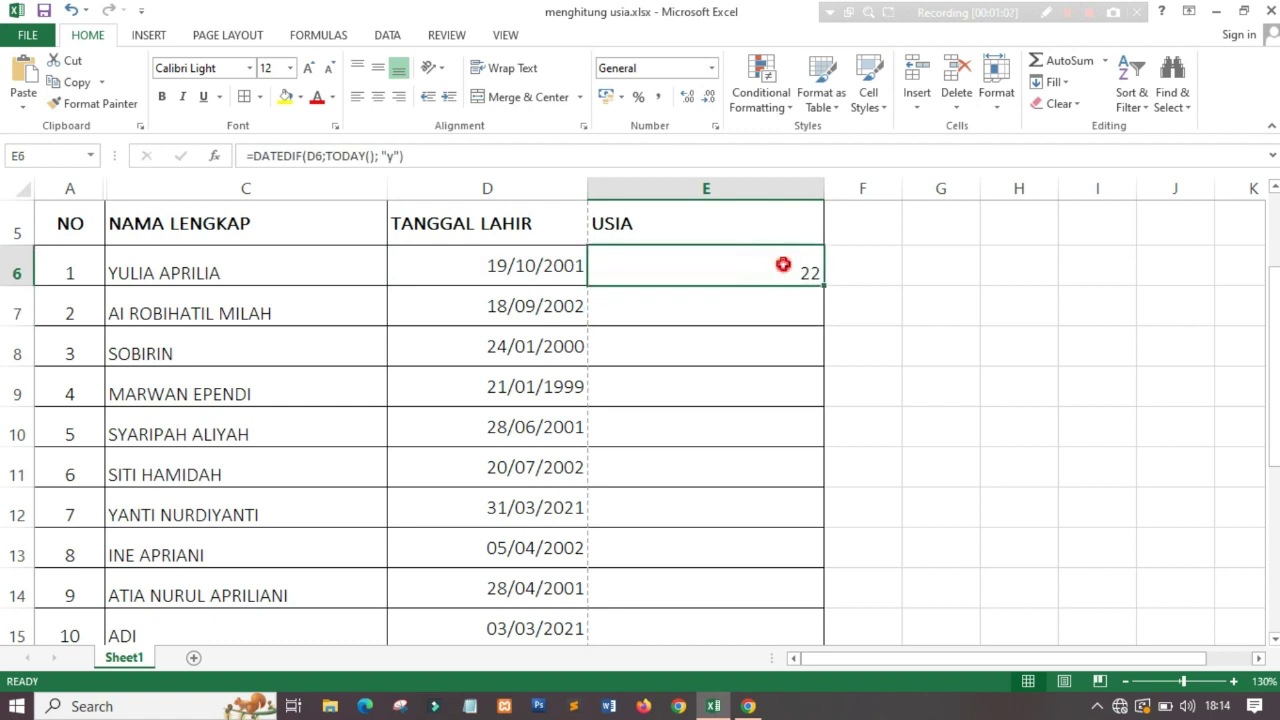
pyautogui.doubleClick(784, 265)
pyautogui.click(703, 274)
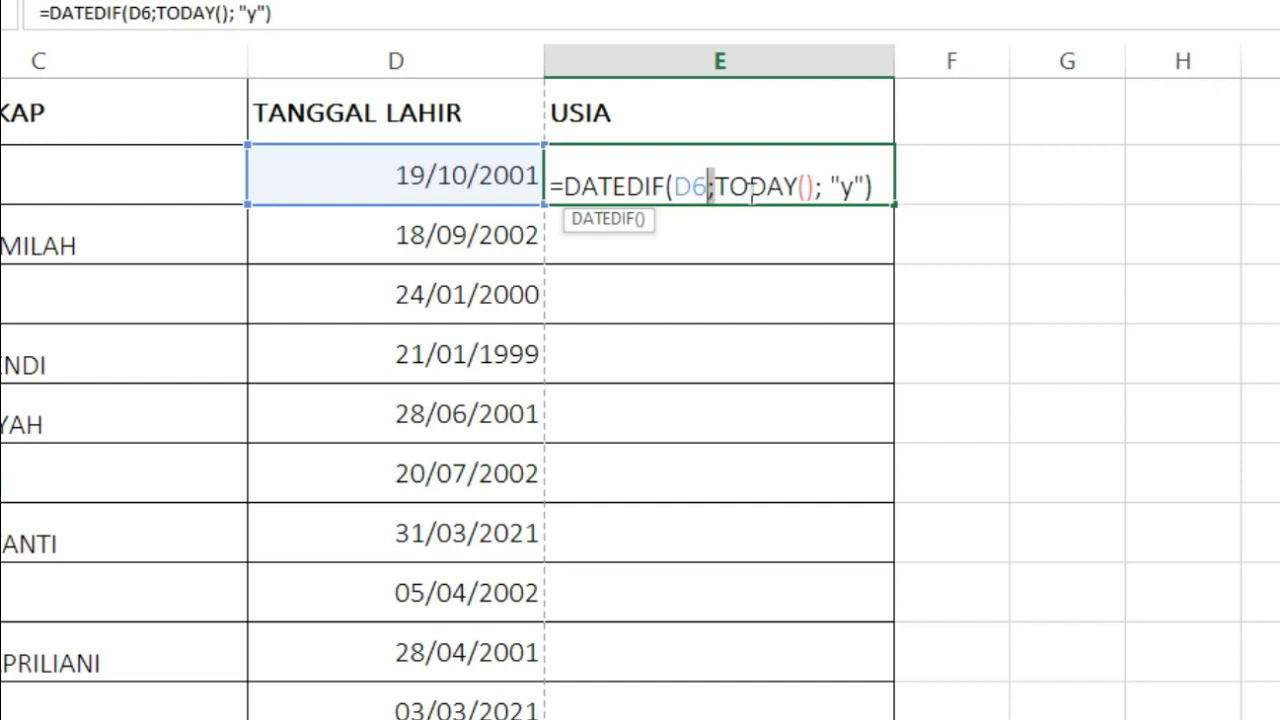
pyautogui.click(711, 186)
pyautogui.doubleClick(692, 186)
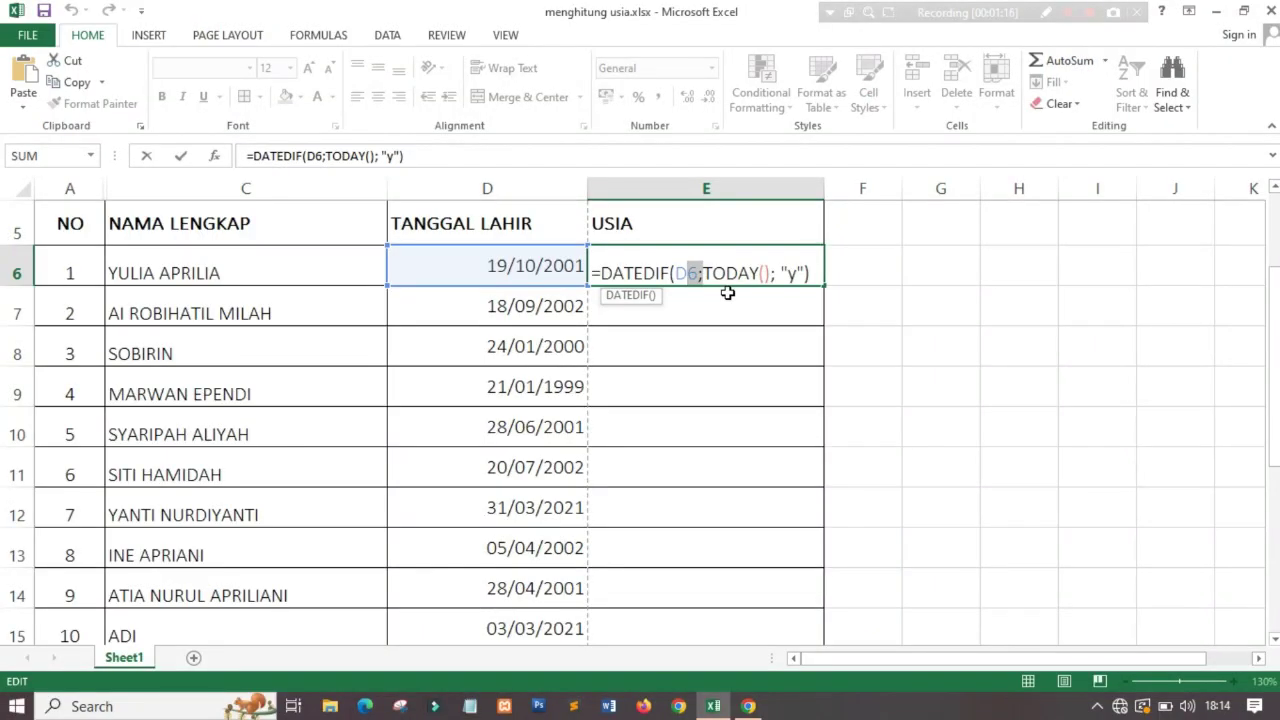
pyautogui.click(810, 273)
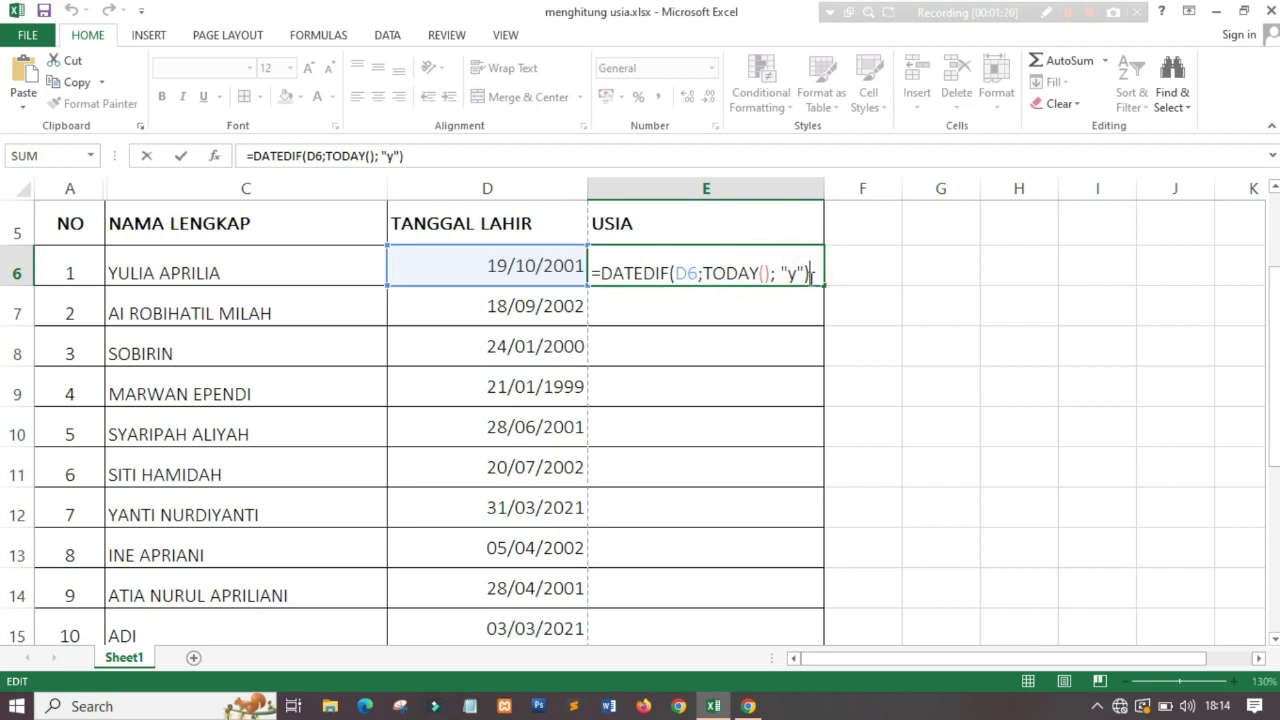
pyautogui.write('& ')
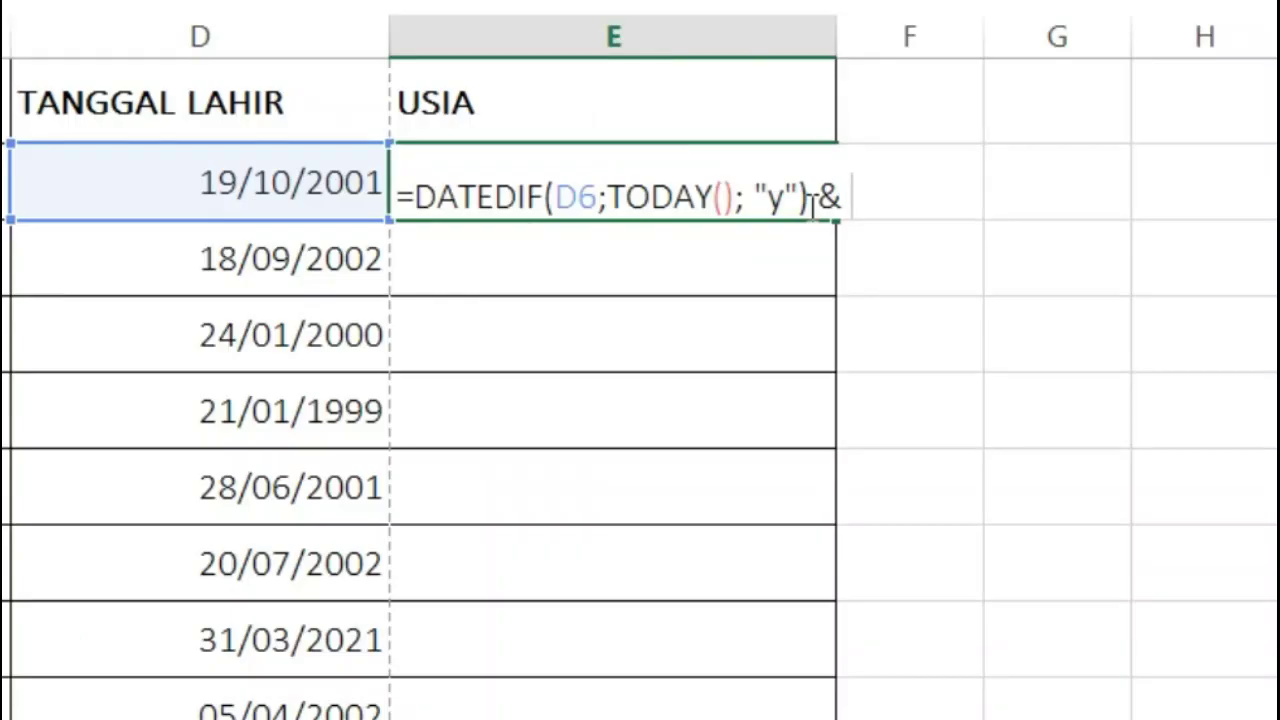
pyautogui.write('" tahun "')
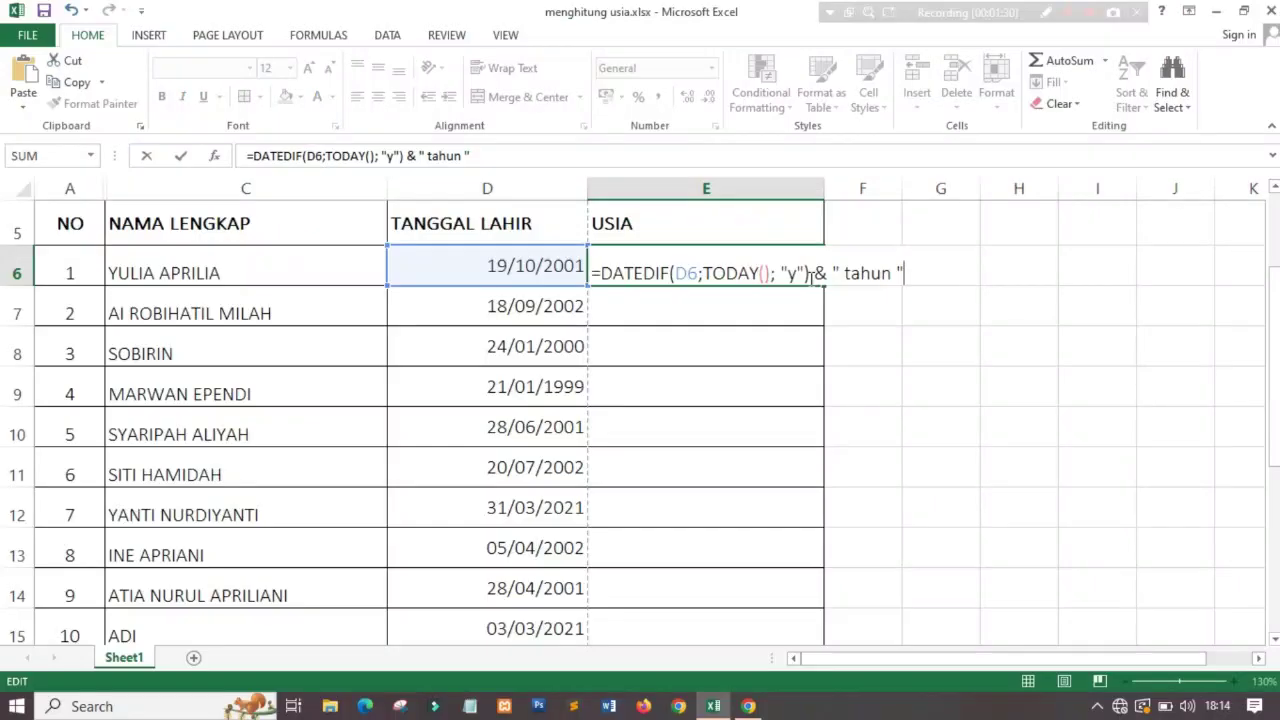
pyautogui.press('Return')
# Fill E6's age formula down through E24 for all 19 students.
pyautogui.click(763, 278)
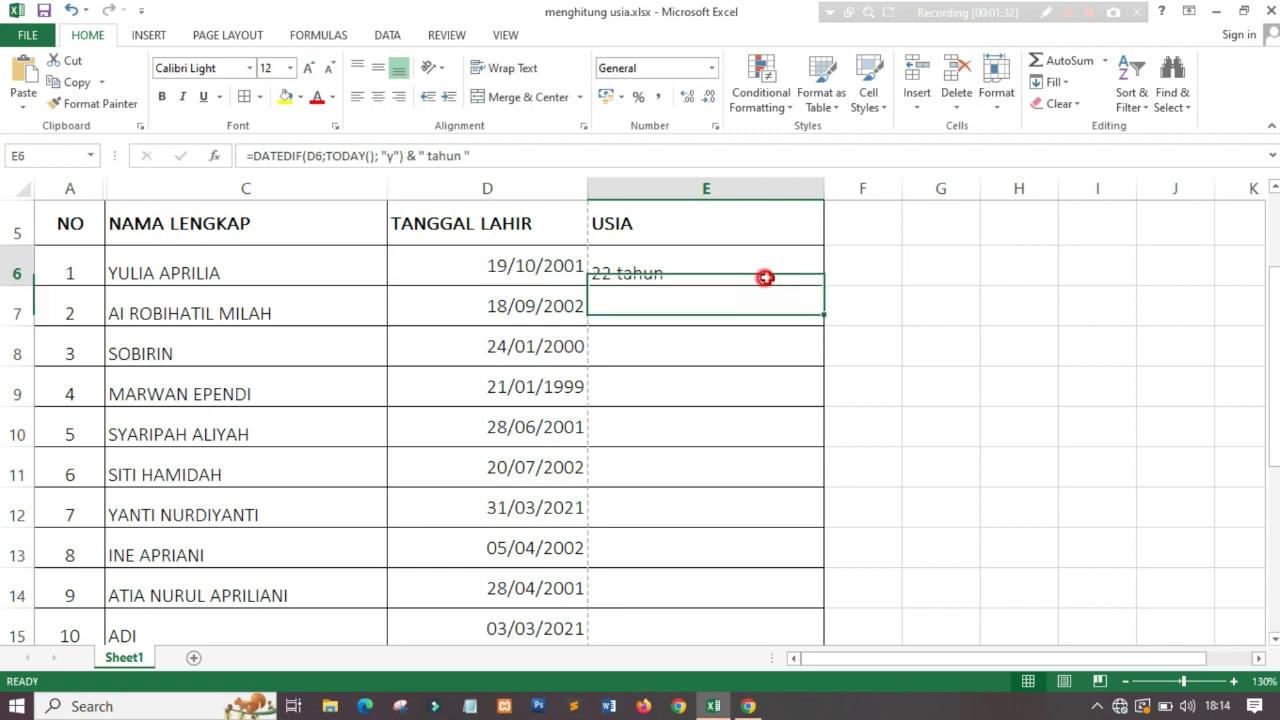
pyautogui.moveTo(824, 289); pyautogui.dragTo(784, 657)
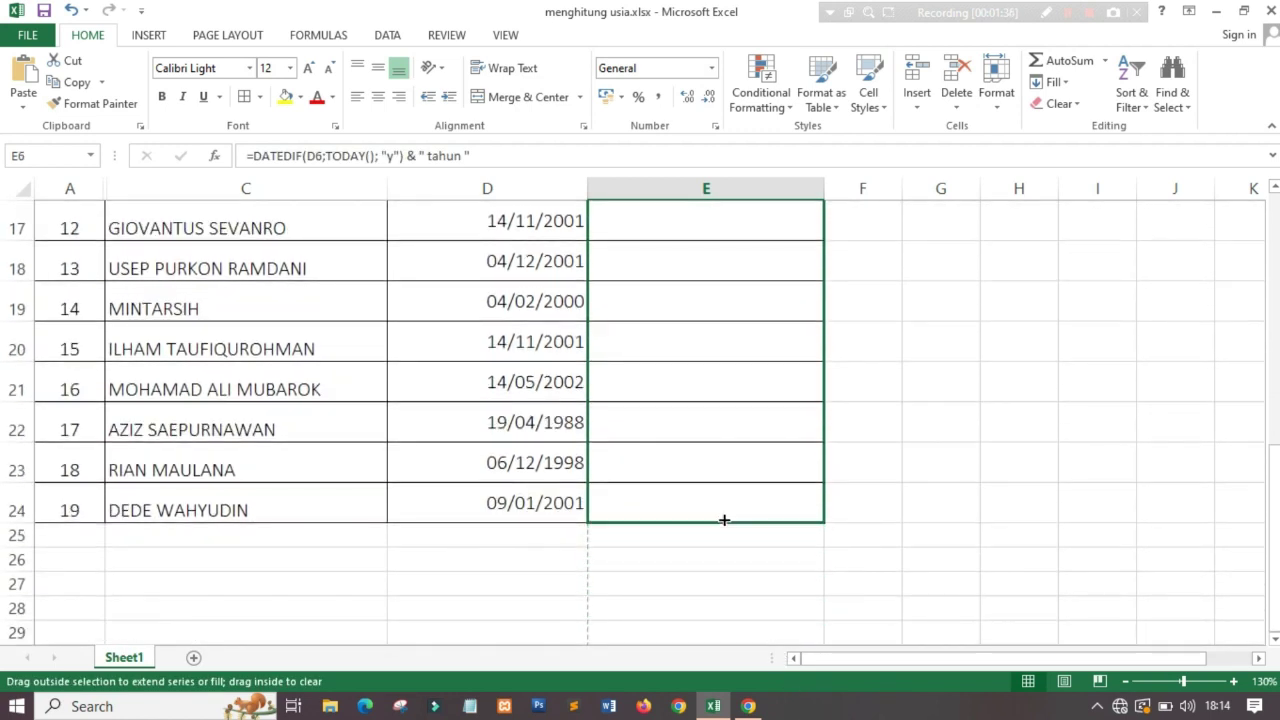
pyautogui.moveTo(784, 657); pyautogui.dragTo(724, 520)
pyautogui.scroll(4, 825, 449)
pyautogui.scroll(1, 820, 449)
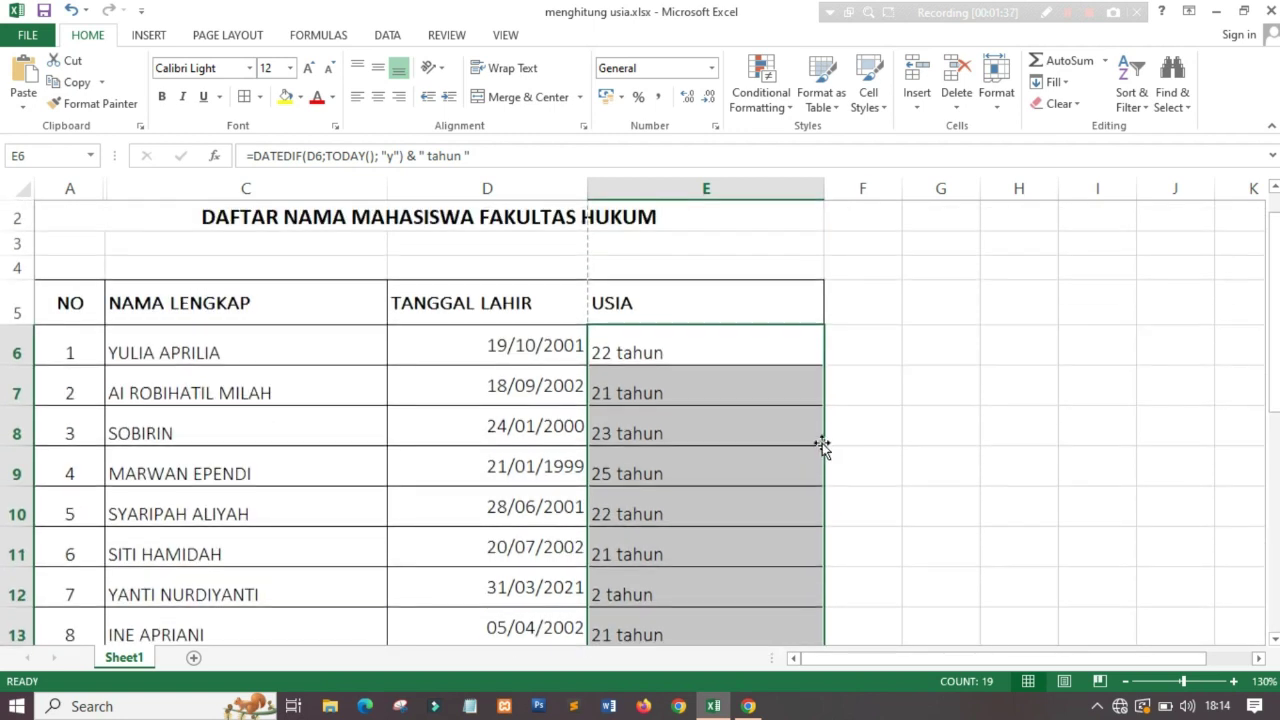
# Center the USIA ages, then attempt an edit of E6's formula, dismissing the error message.
pyautogui.click(378, 96)
pyautogui.doubleClick(749, 354)
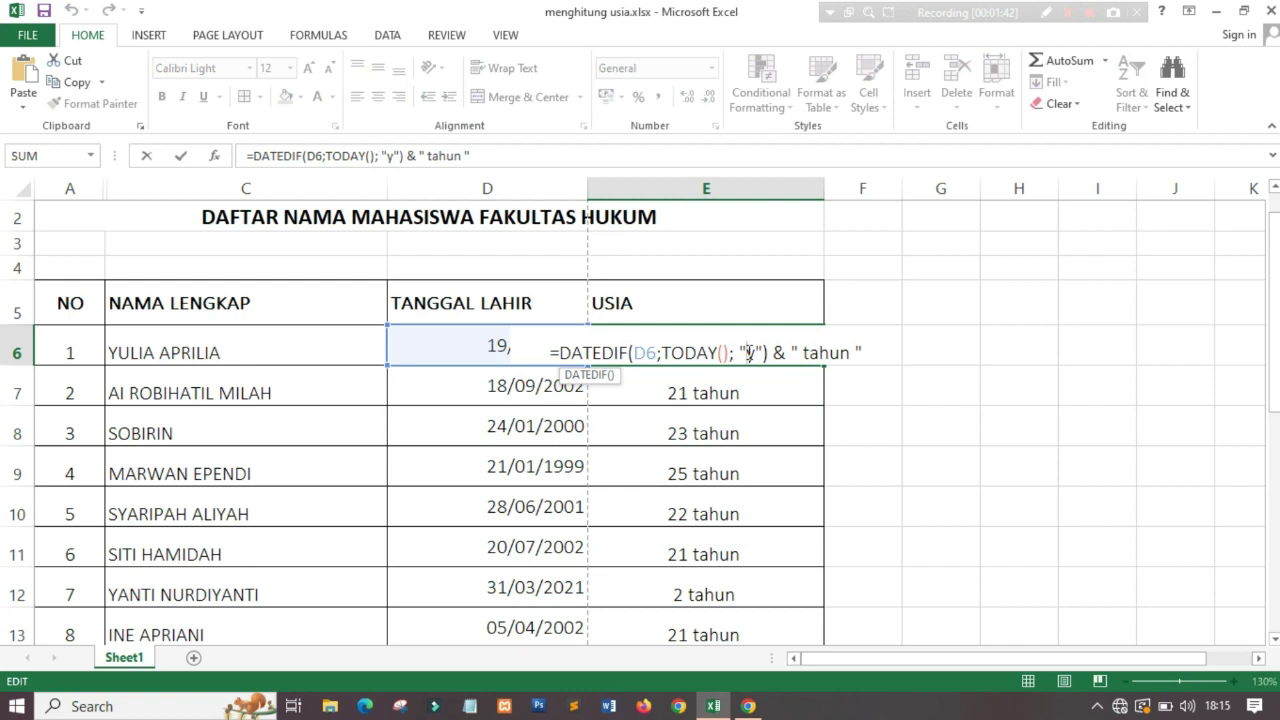
pyautogui.click(659, 355)
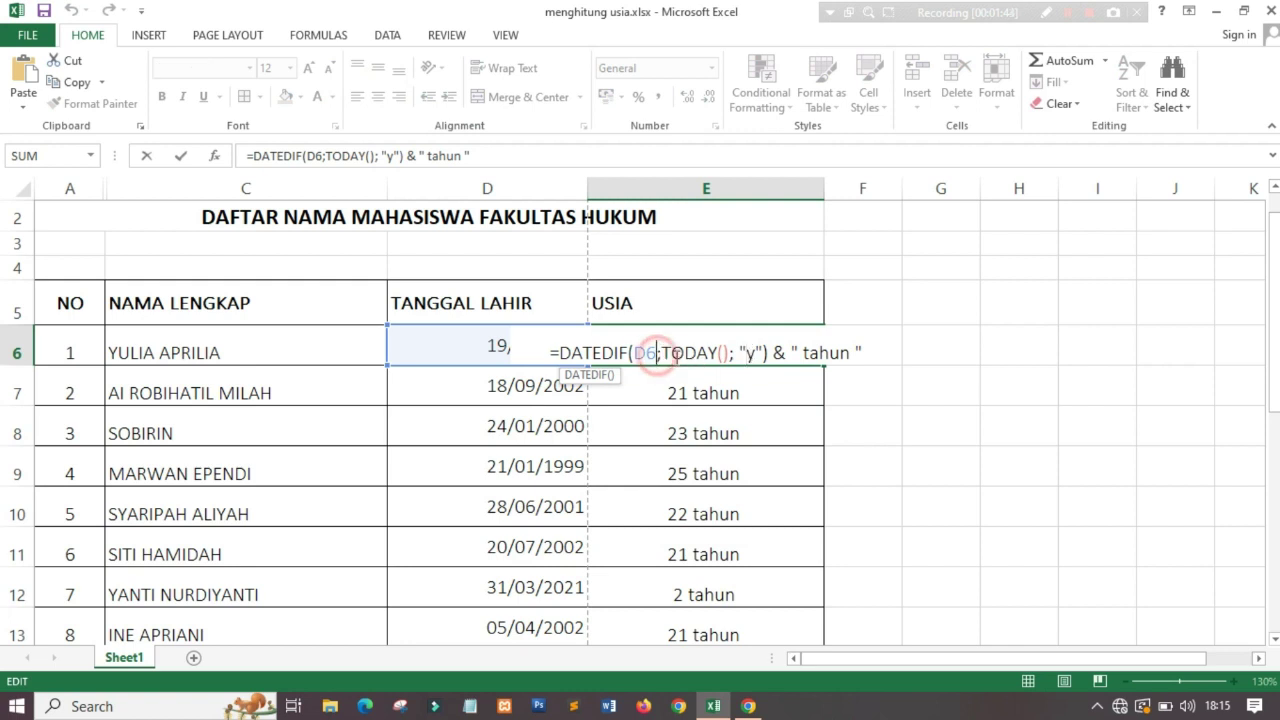
pyautogui.doubleClick(672, 354)
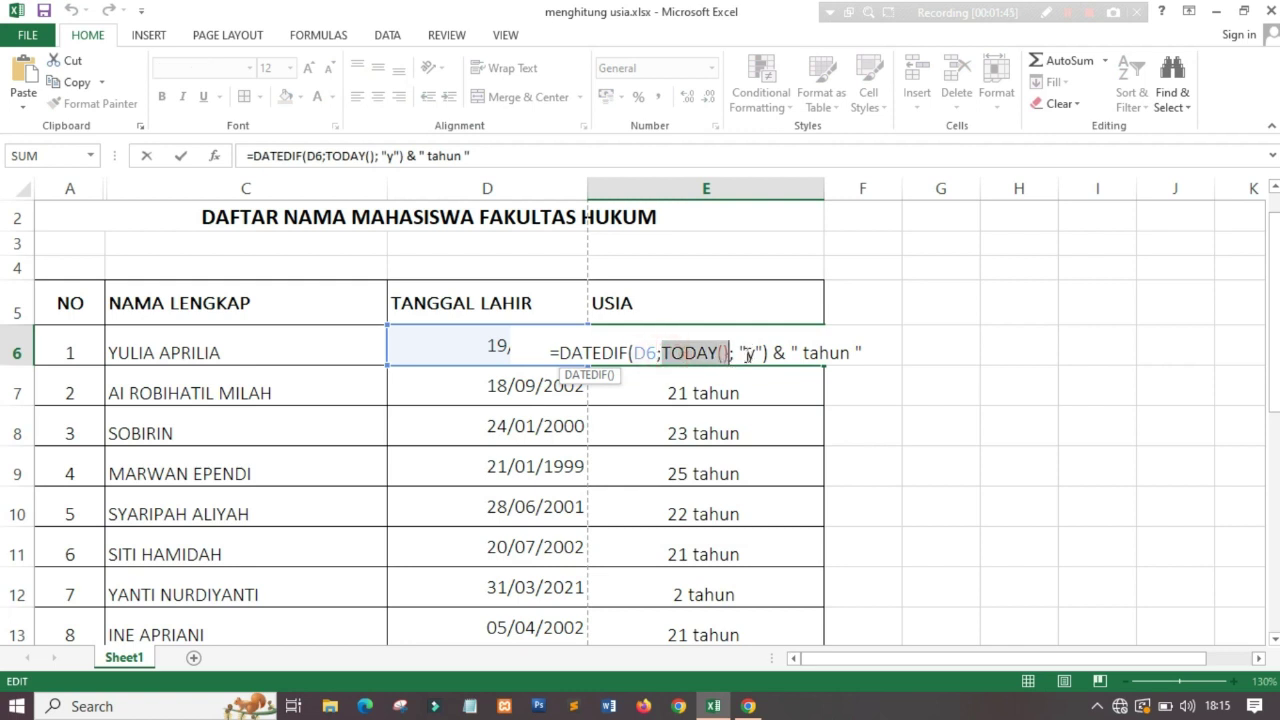
pyautogui.doubleClick(746, 353)
pyautogui.click(781, 352)
pyautogui.click(814, 412)
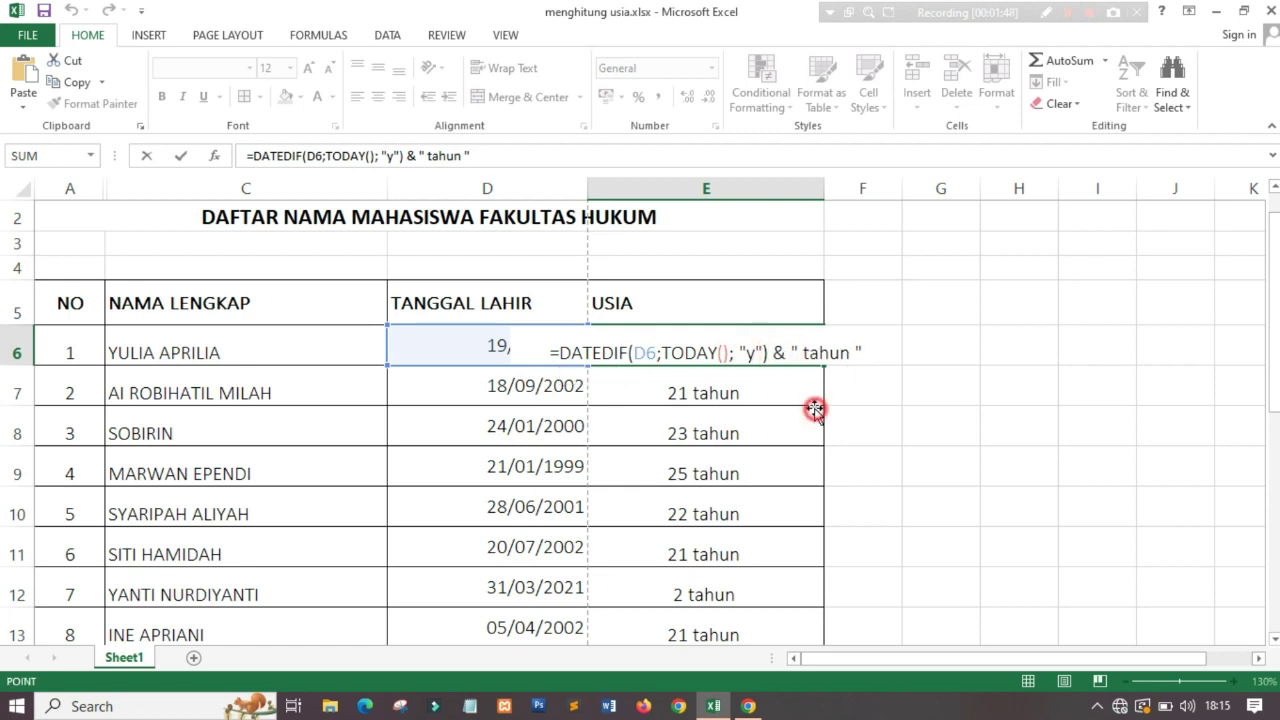
pyautogui.press('Return')
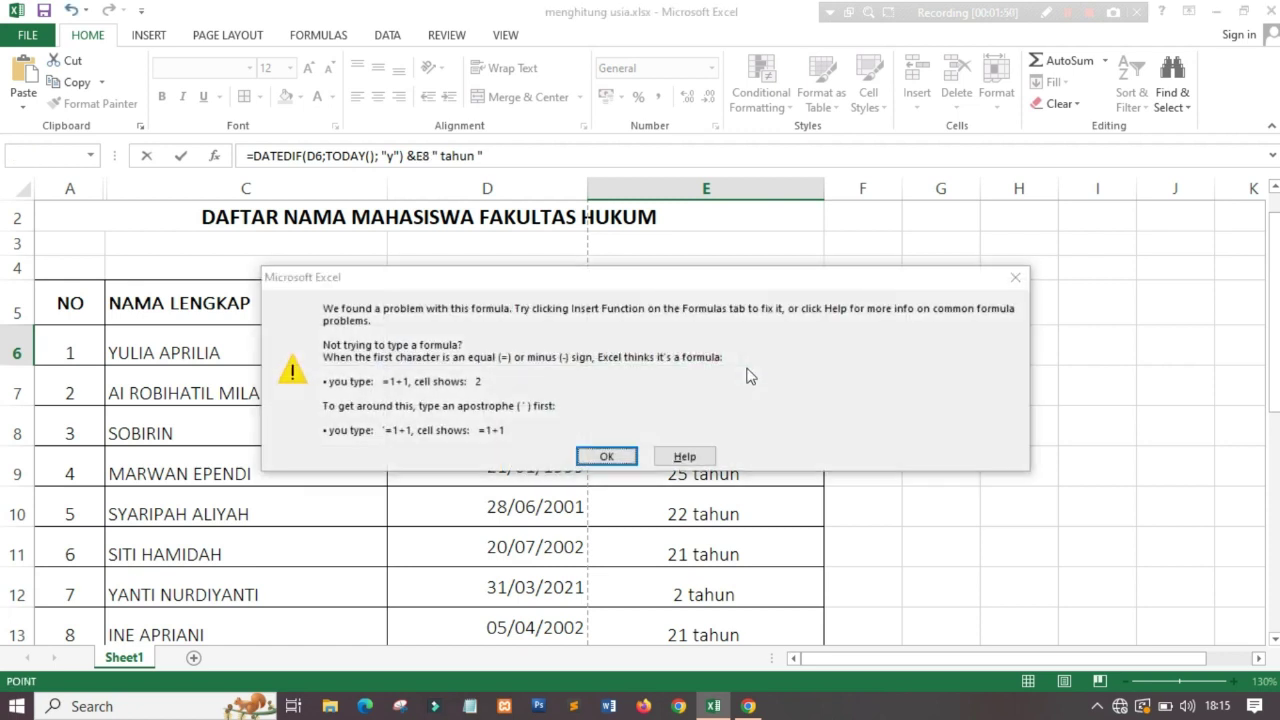
pyautogui.press('Return')
pyautogui.click(946, 389)
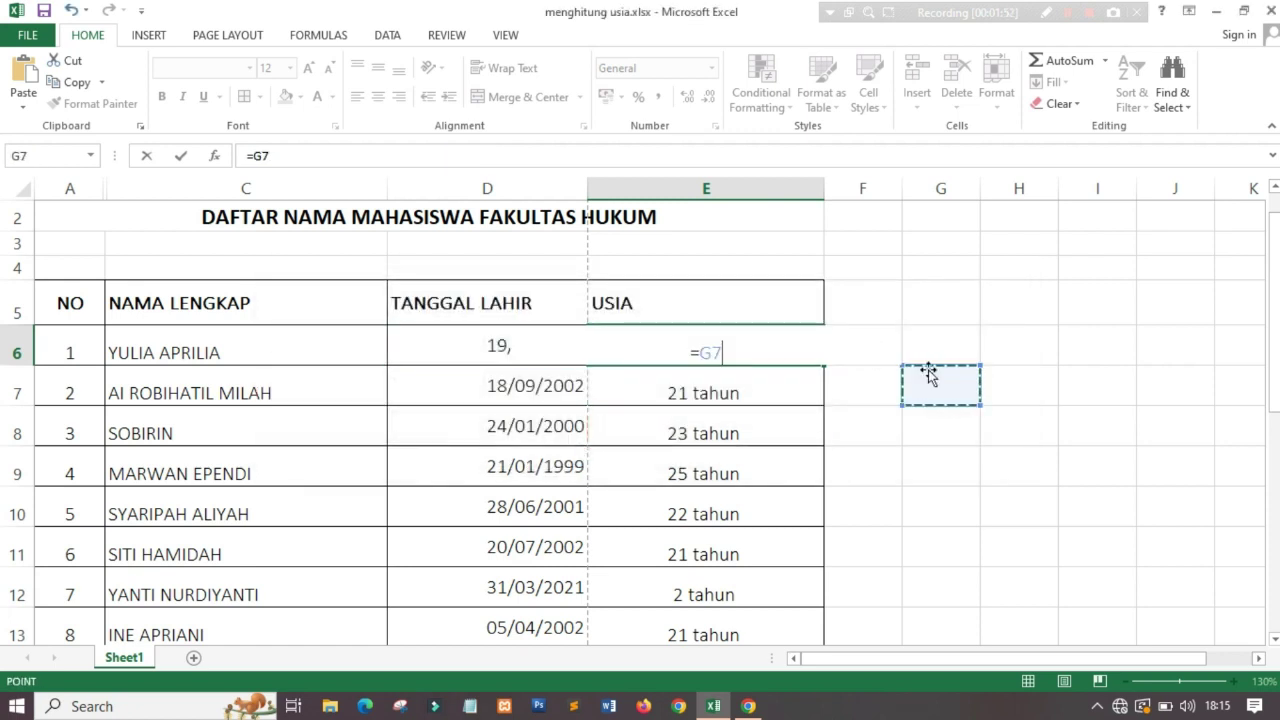
pyautogui.write('\\')
pyautogui.press('Return')
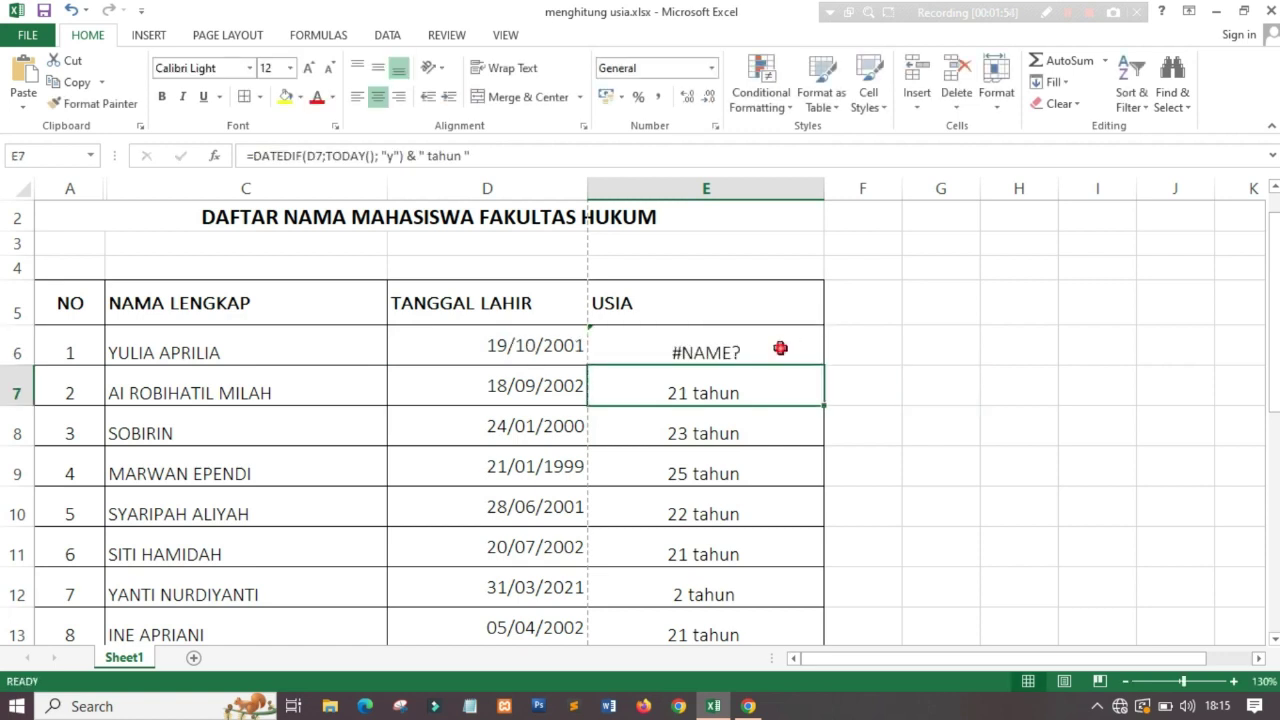
# Delete the computed ages from E6:E24 and reselect E6.
pyautogui.moveTo(780, 349); pyautogui.dragTo(776, 473)
pyautogui.scroll(-5, 776, 473)
pyautogui.keyDown('shift'); pyautogui.click(763, 503); pyautogui.keyUp('shift')
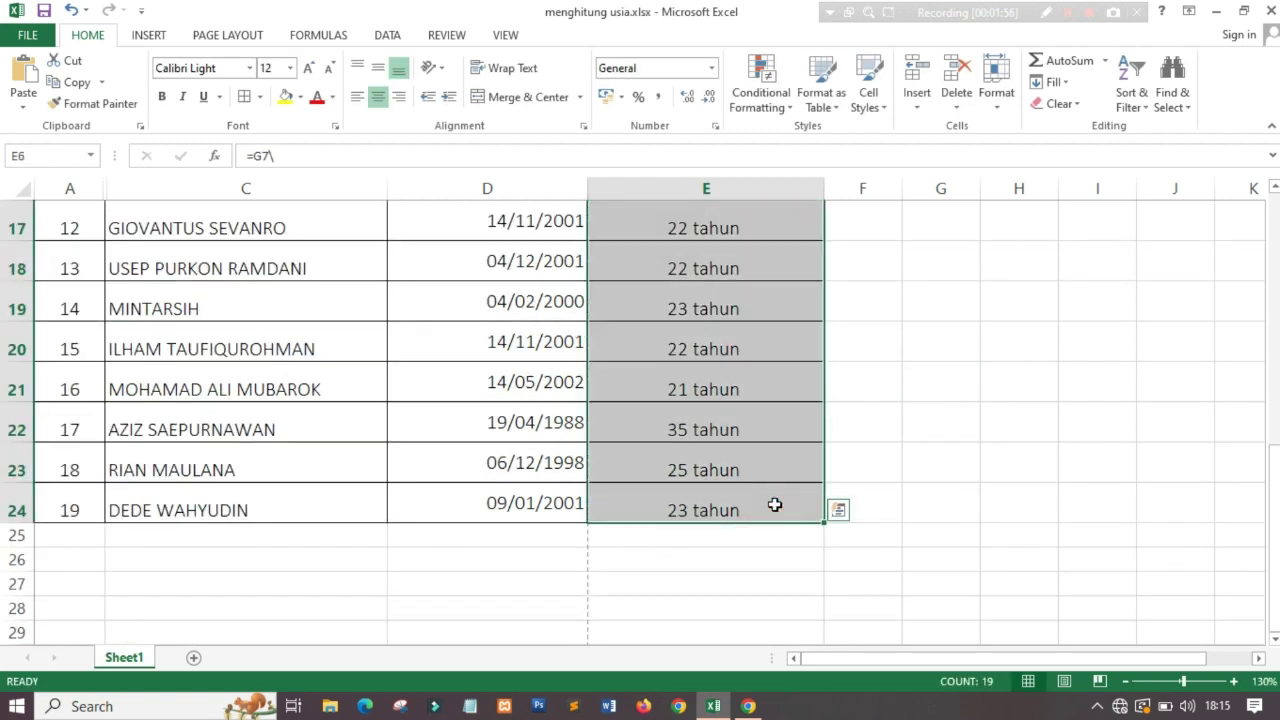
pyautogui.press('Delete')
pyautogui.scroll(5, 774, 504)
pyautogui.click(674, 392)
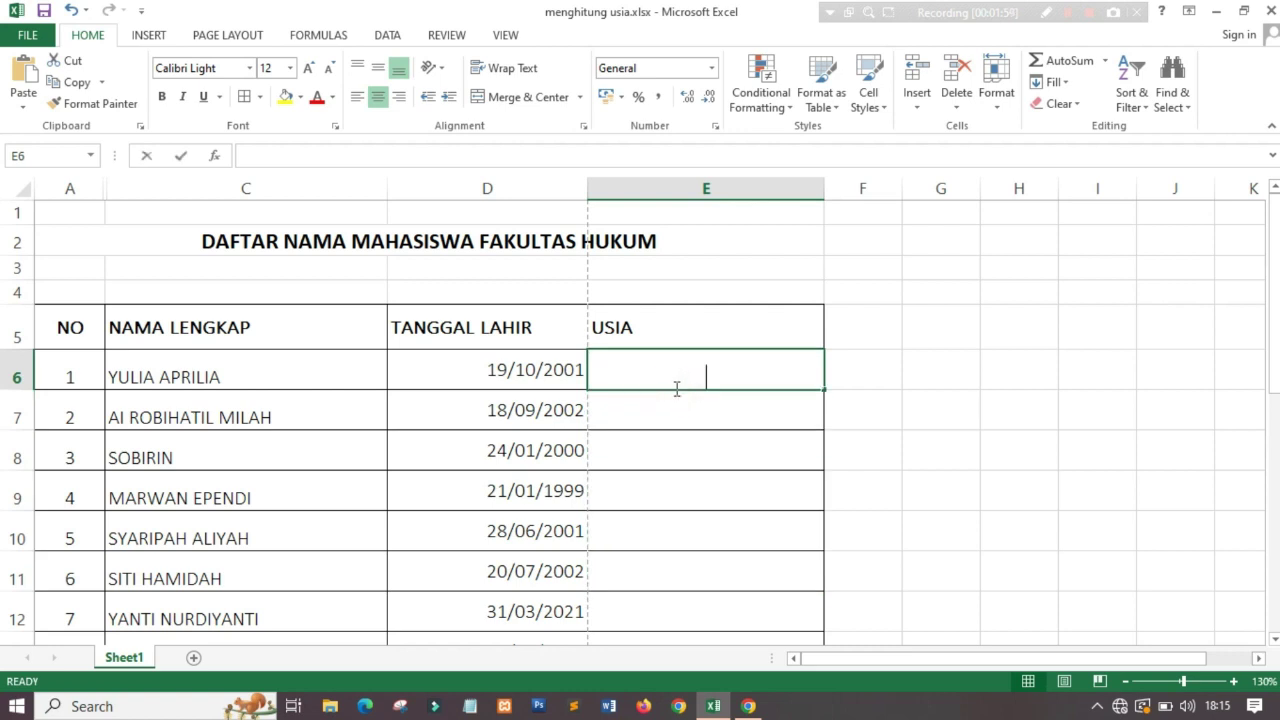
# Enter =YEARFRAC(D6;TODAY()) in E6, showing the age as 22,25555556.
pyautogui.write('=yer')
pyautogui.press('BackSpace')
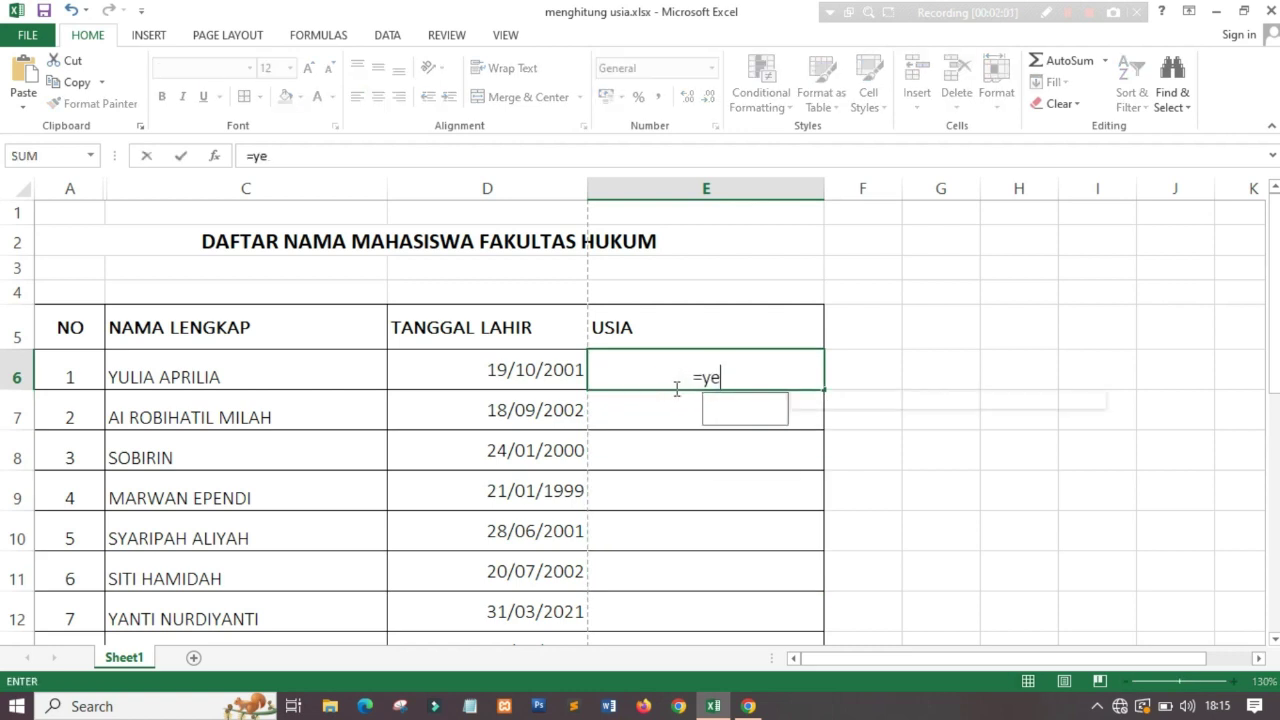
pyautogui.write('arfrac(')
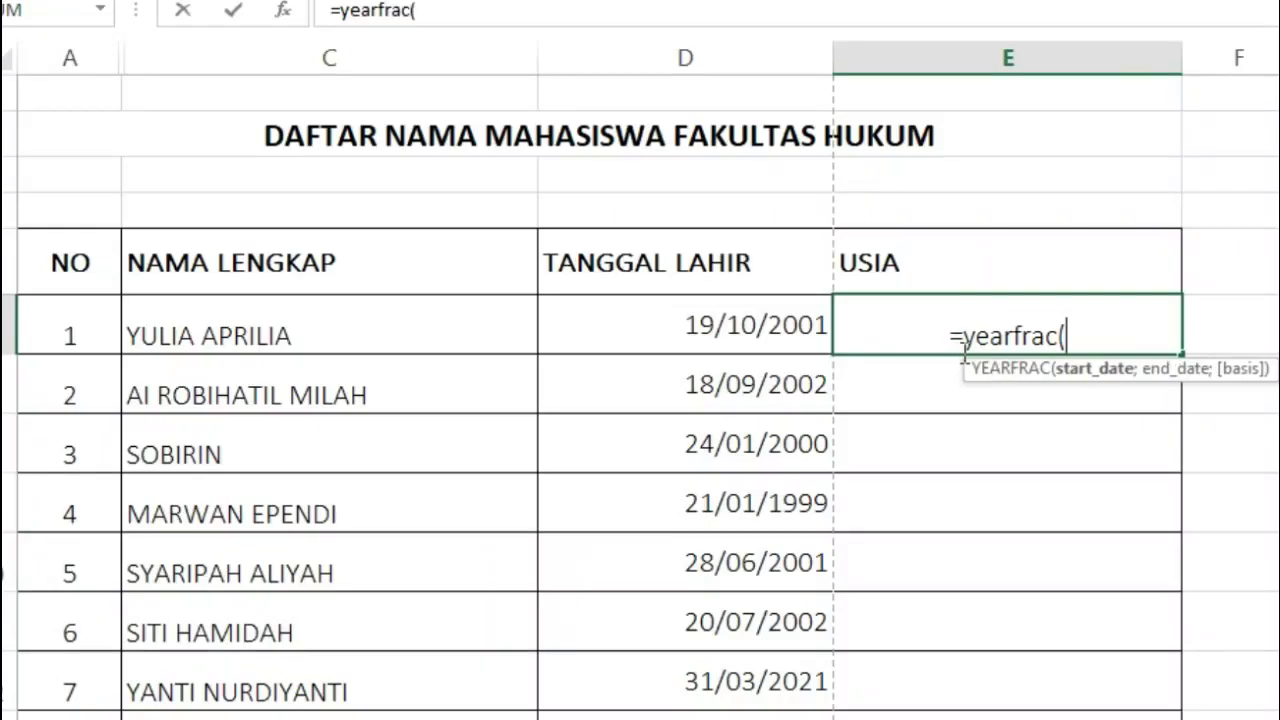
pyautogui.click(790, 334)
pyautogui.write(';')
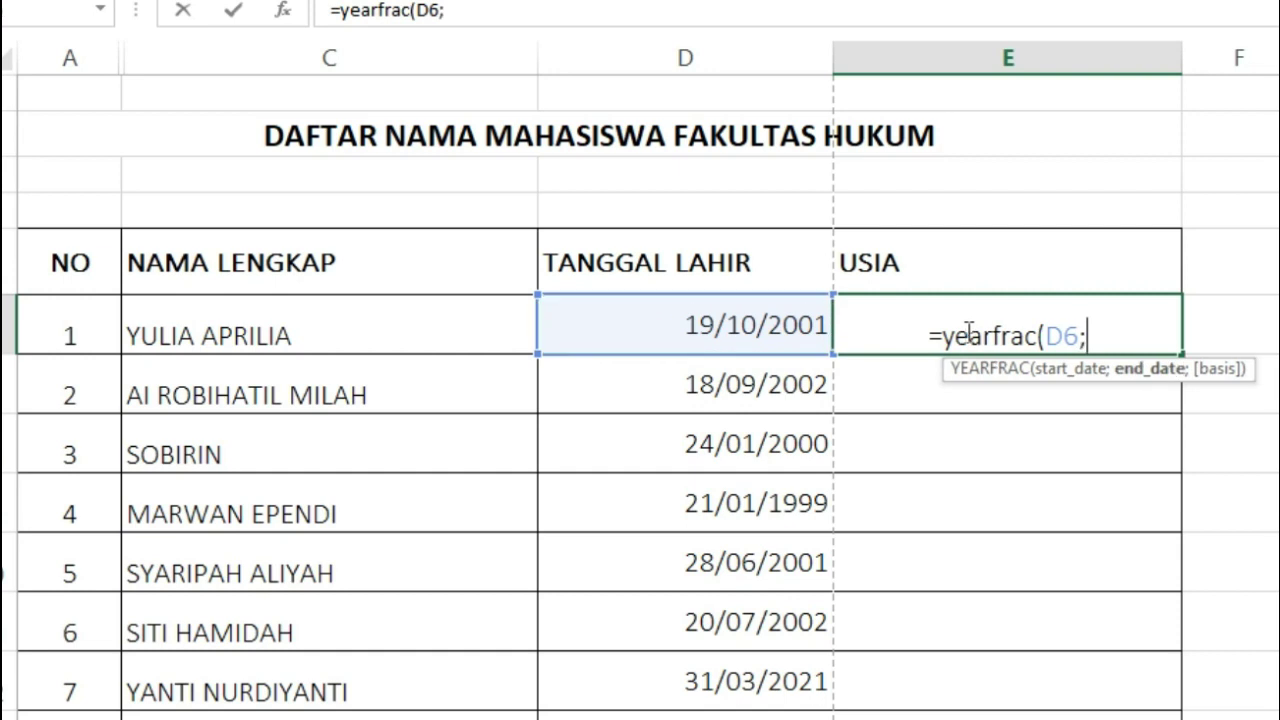
pyautogui.write('today')
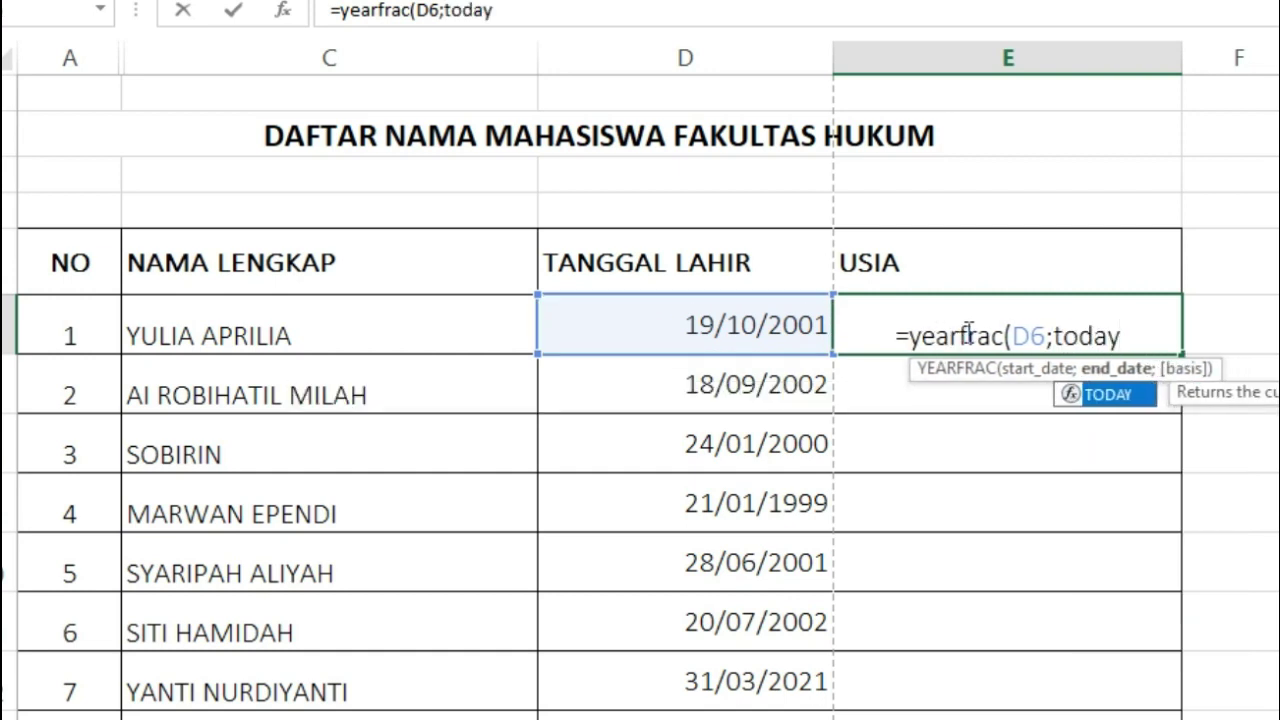
pyautogui.write('()')
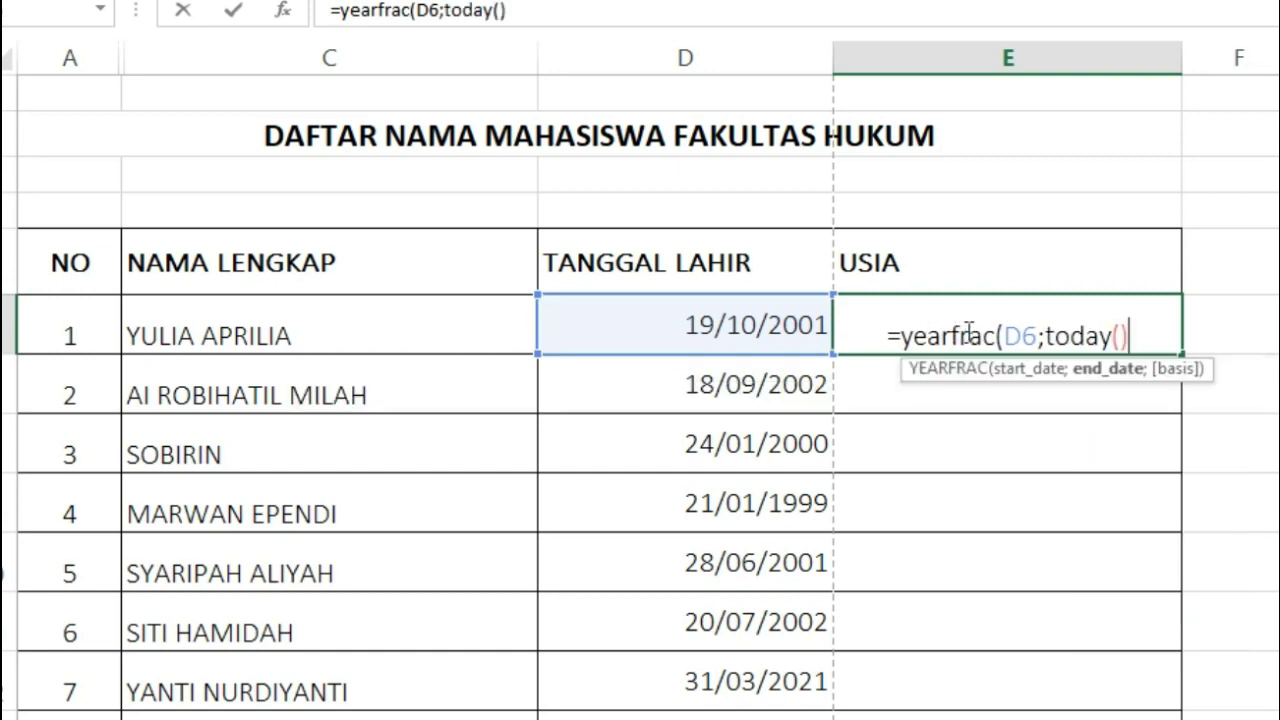
pyautogui.write(')')
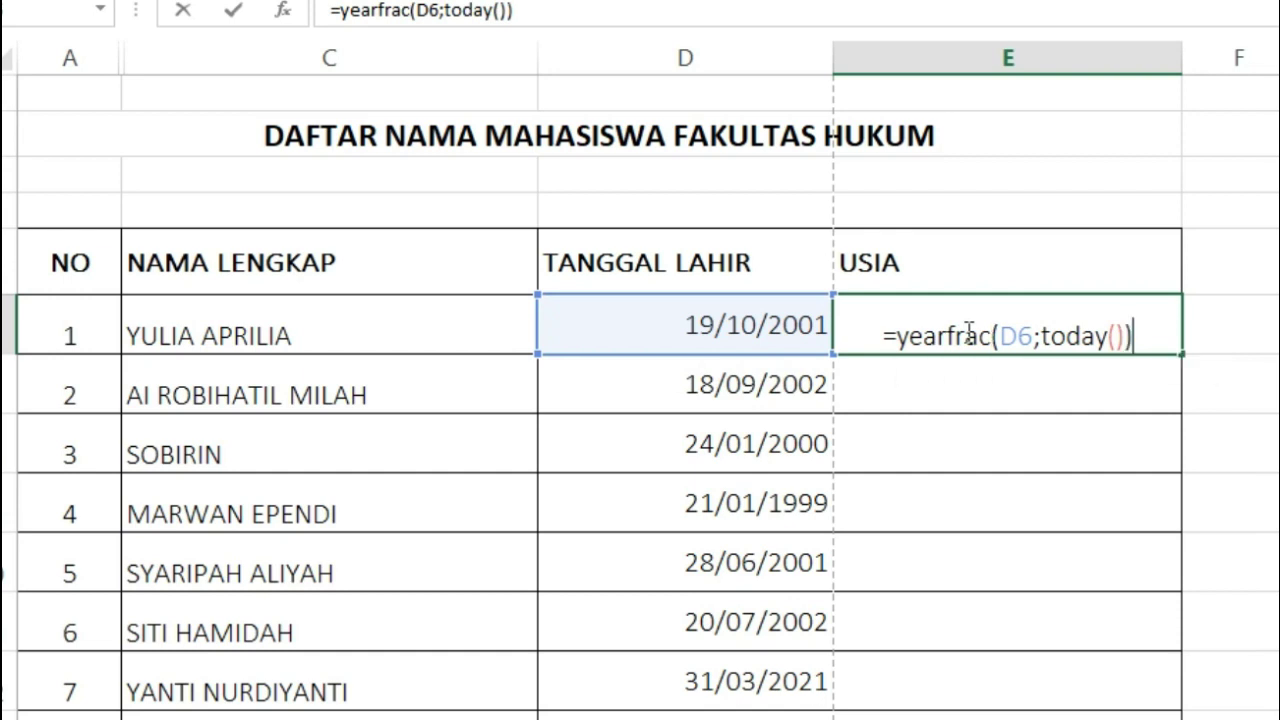
pyautogui.press('Return')
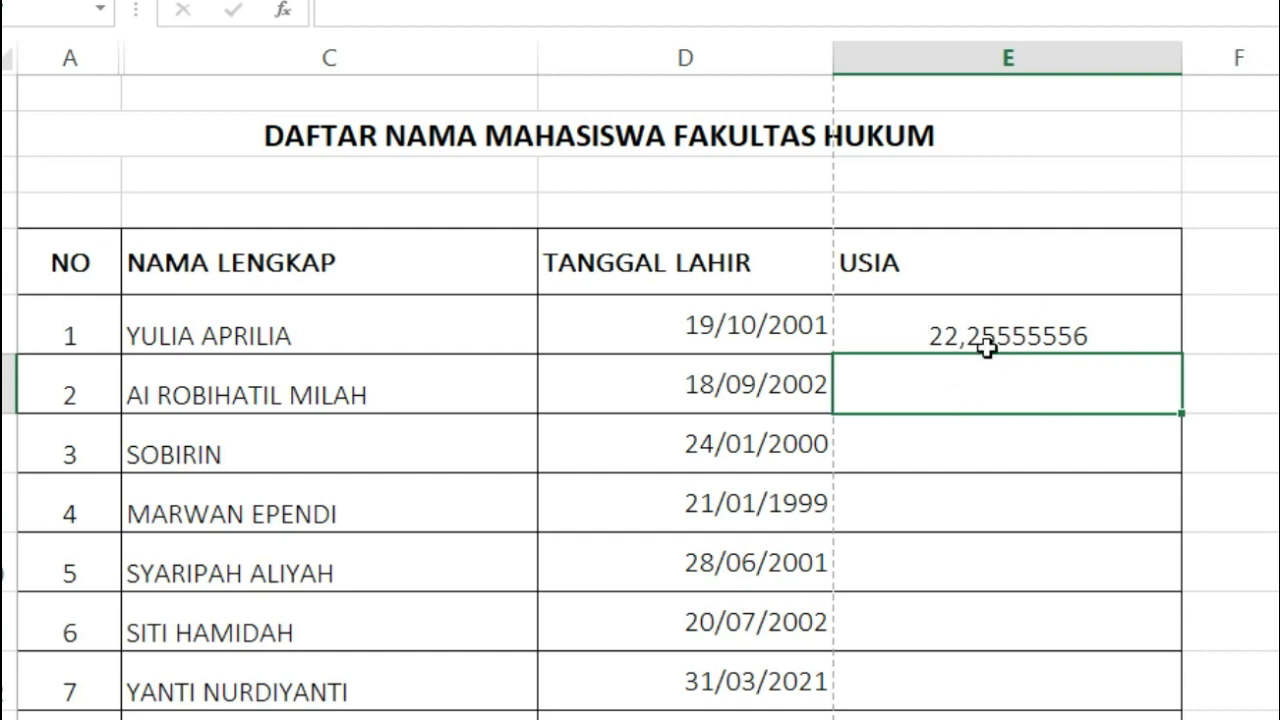
# Wrap E6's YEARFRAC formula in INT to get the whole-number age.
pyautogui.doubleClick(929, 335)
pyautogui.click(880, 335)
pyautogui.write('intYEARFRAC(D6;TODAY(')
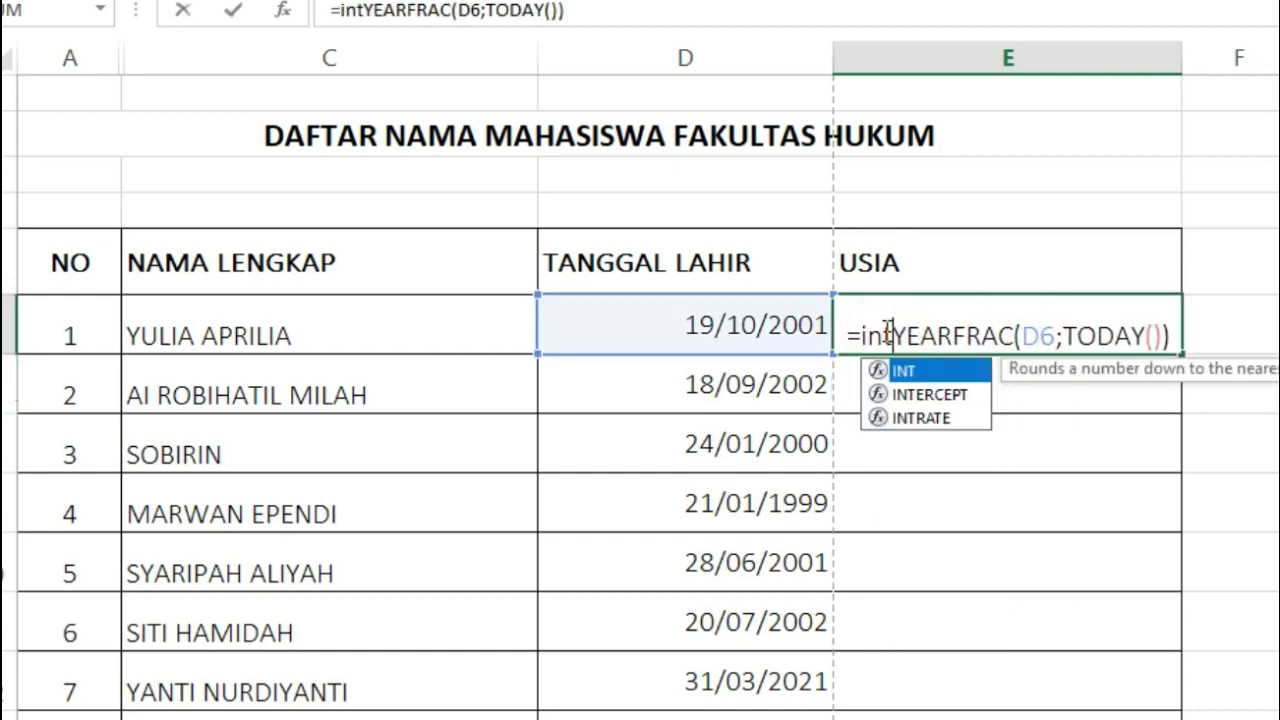
pyautogui.write('(')
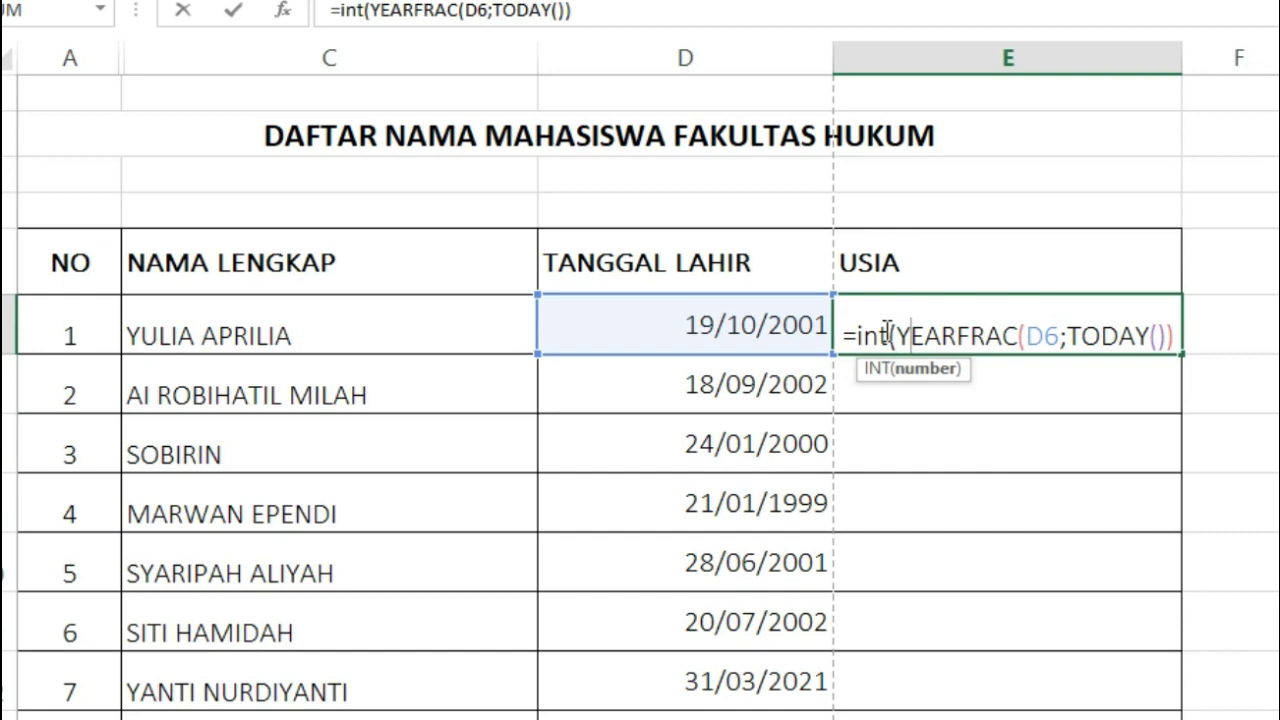
pyautogui.press('Right')
pyautogui.press('Right')
pyautogui.press('Right')
pyautogui.press('Right')
pyautogui.press('Right')
pyautogui.press('Right')
pyautogui.press('Right')
pyautogui.press('Right')
pyautogui.write(')')
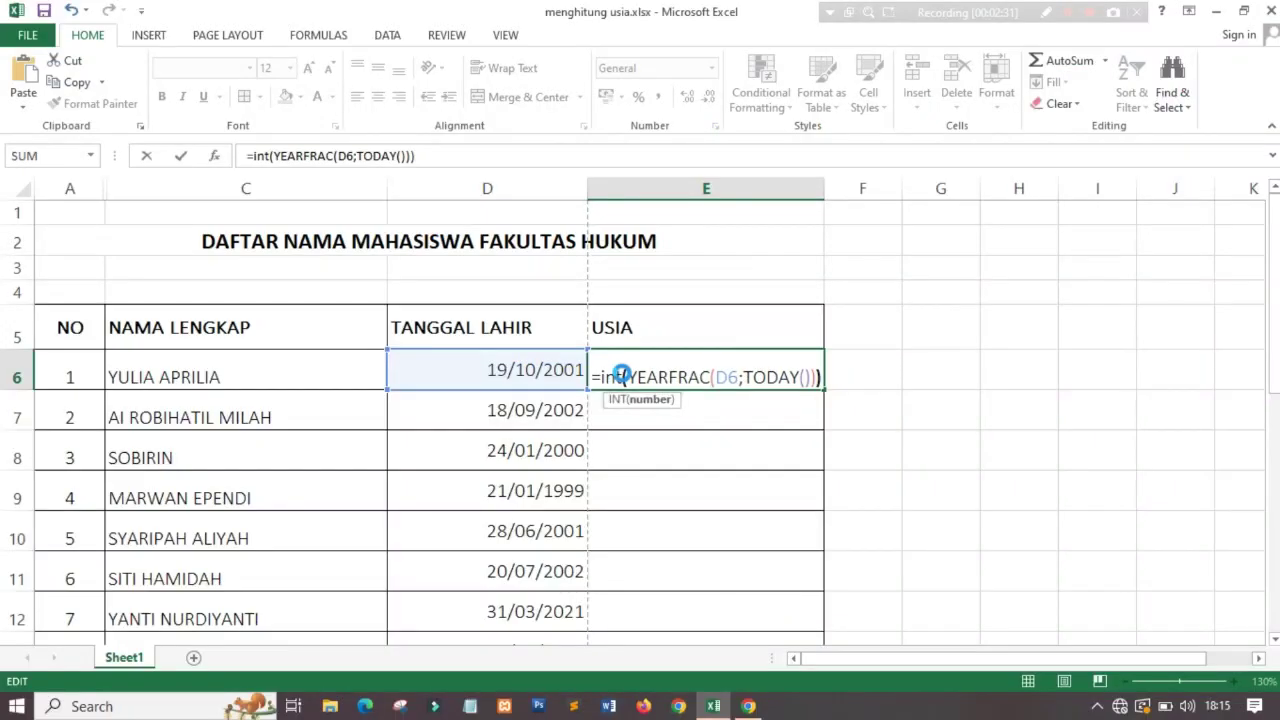
pyautogui.press('Return')
# Append &"tahun" to E6's INT formula so the age reads with tahun.
pyautogui.doubleClick(749, 371)
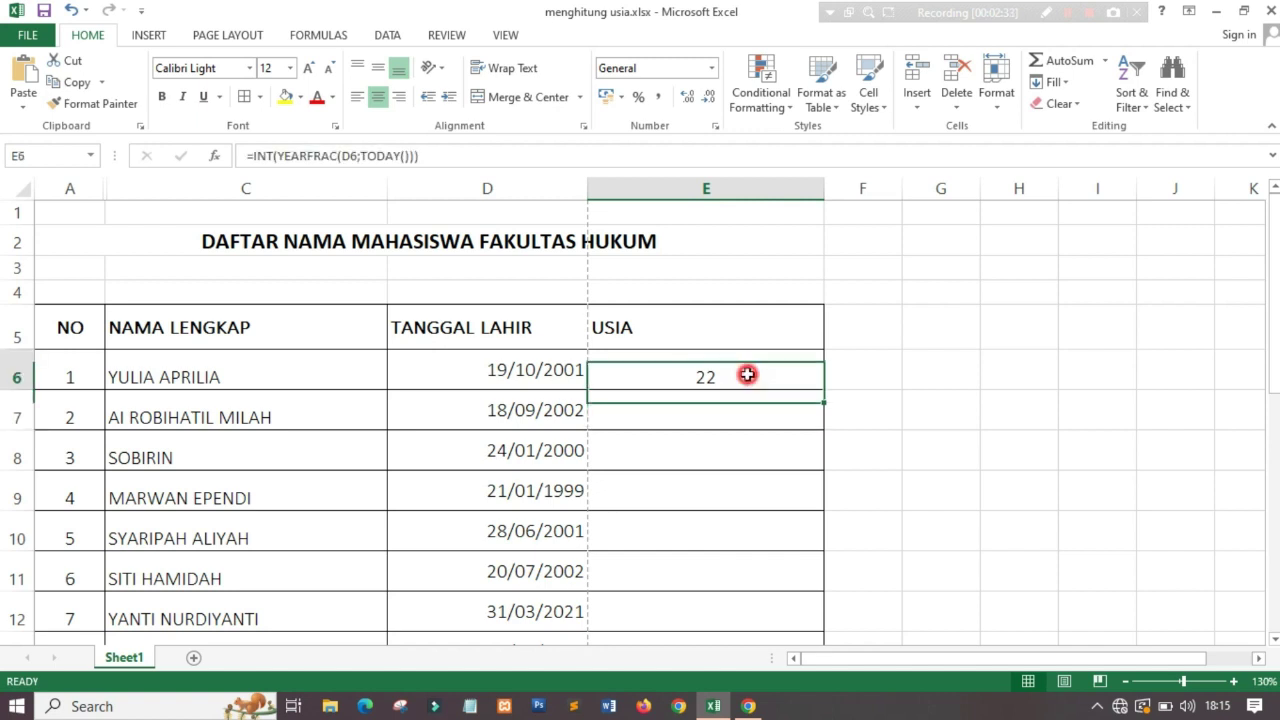
pyautogui.click(833, 371)
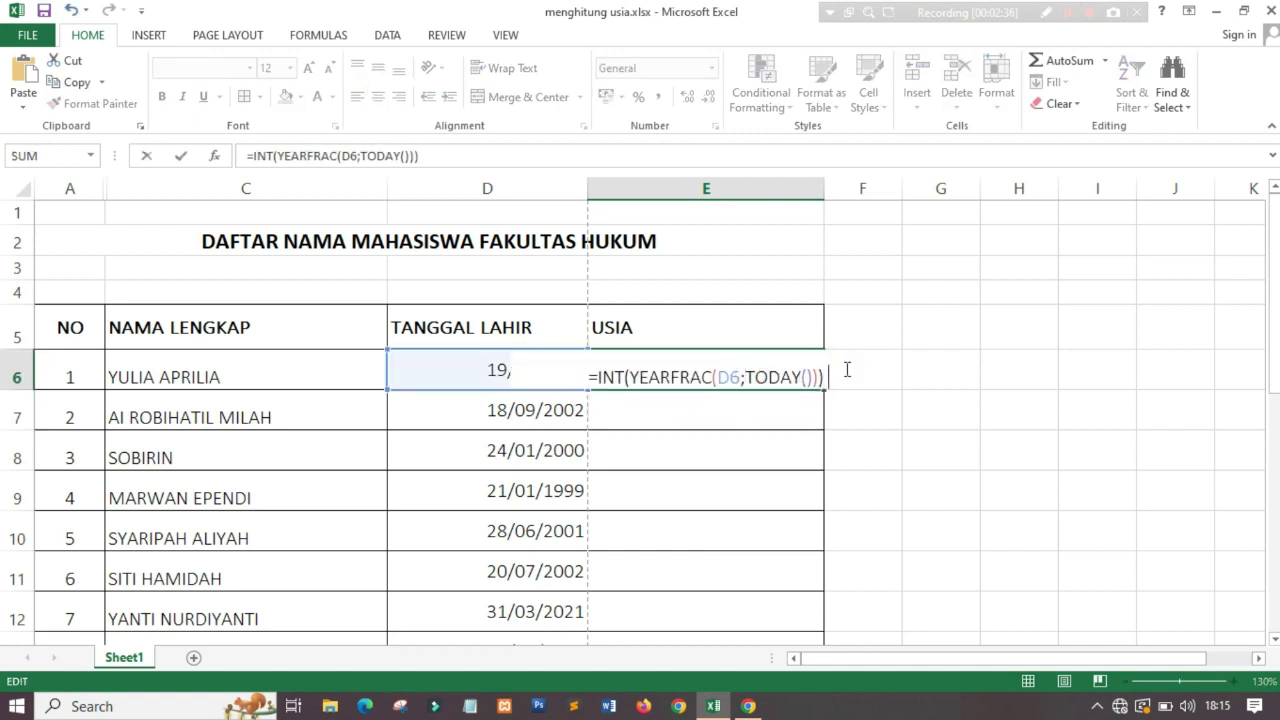
pyautogui.write('&"')
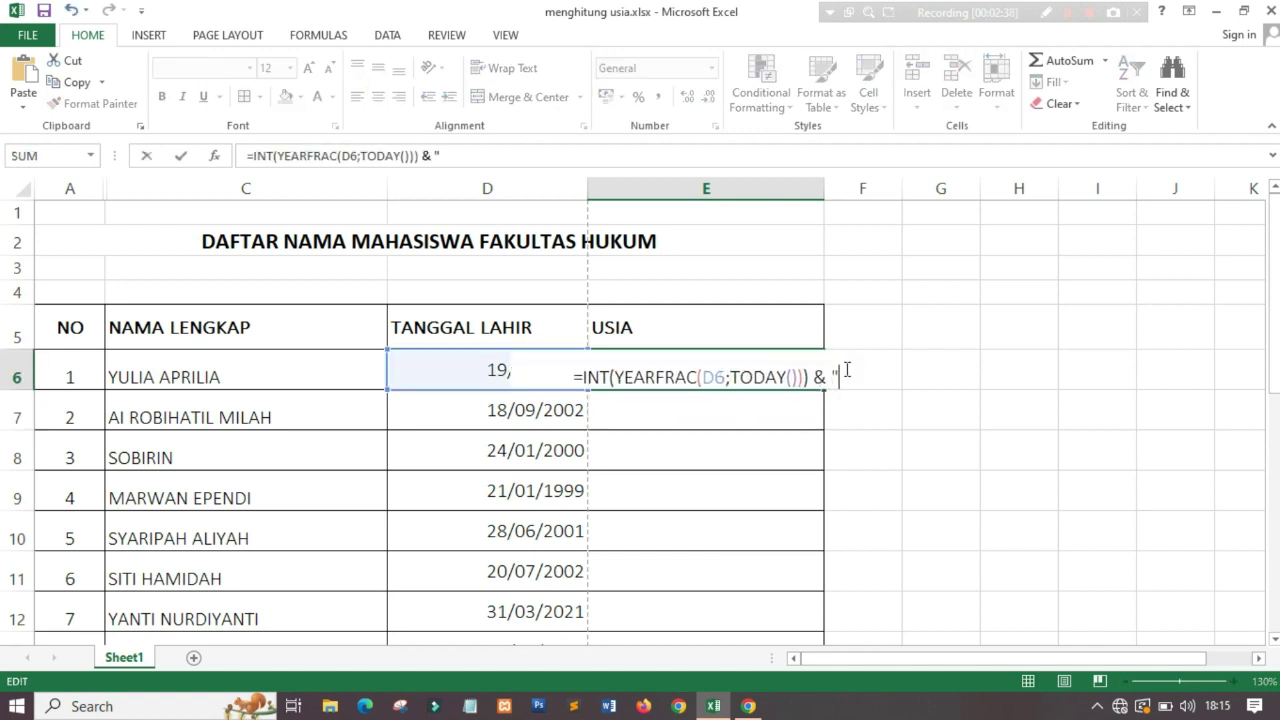
pyautogui.write('tahun"')
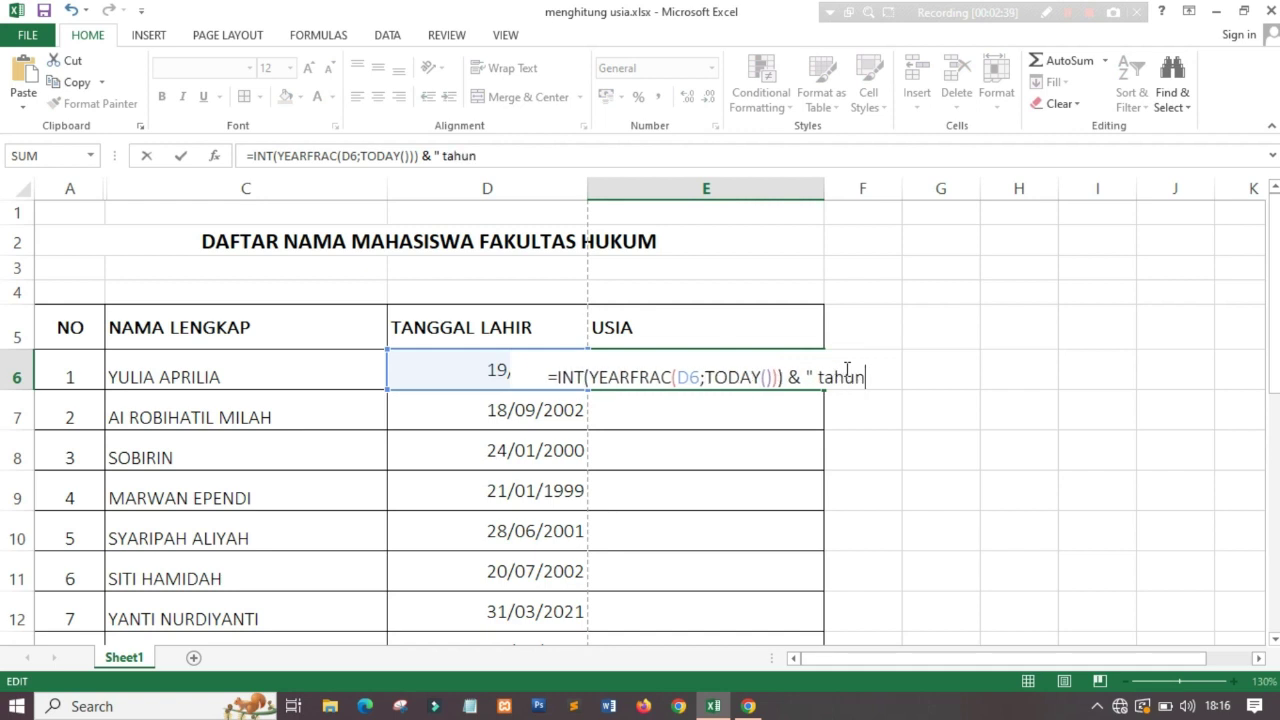
pyautogui.press('Return')
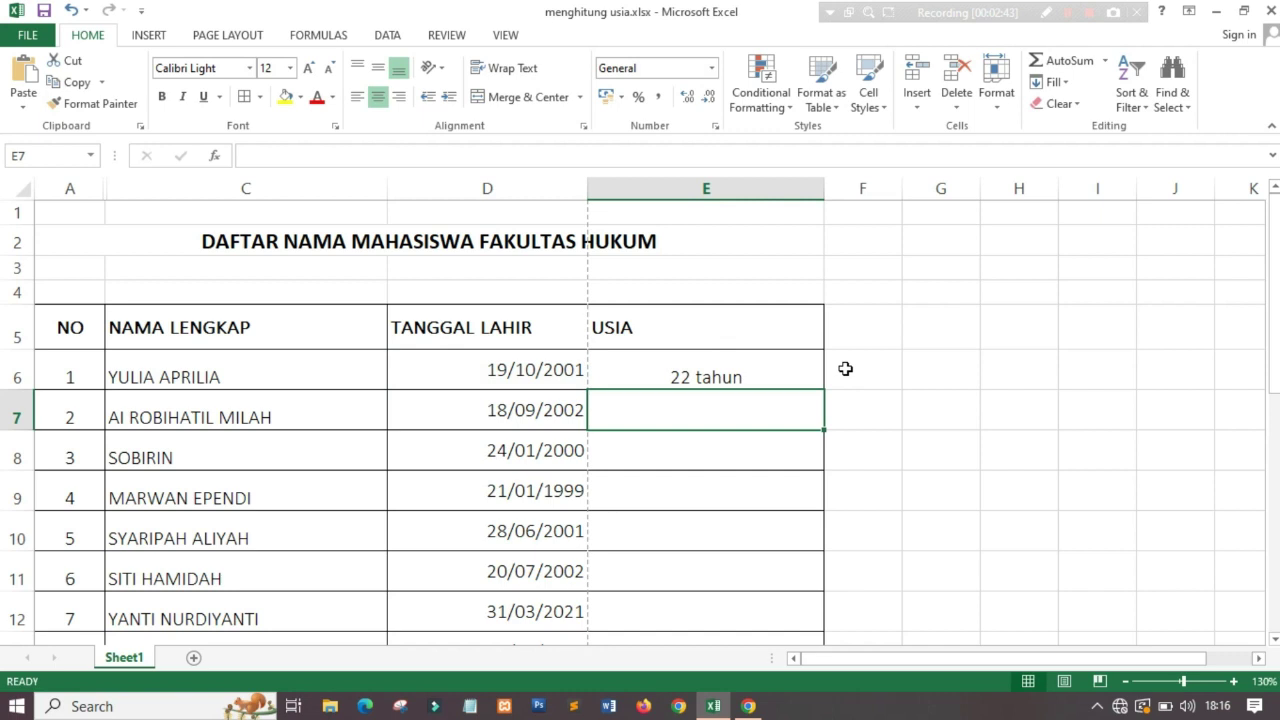
# Replace INT with ROUNT in E6's age formula.
pyautogui.doubleClick(737, 376)
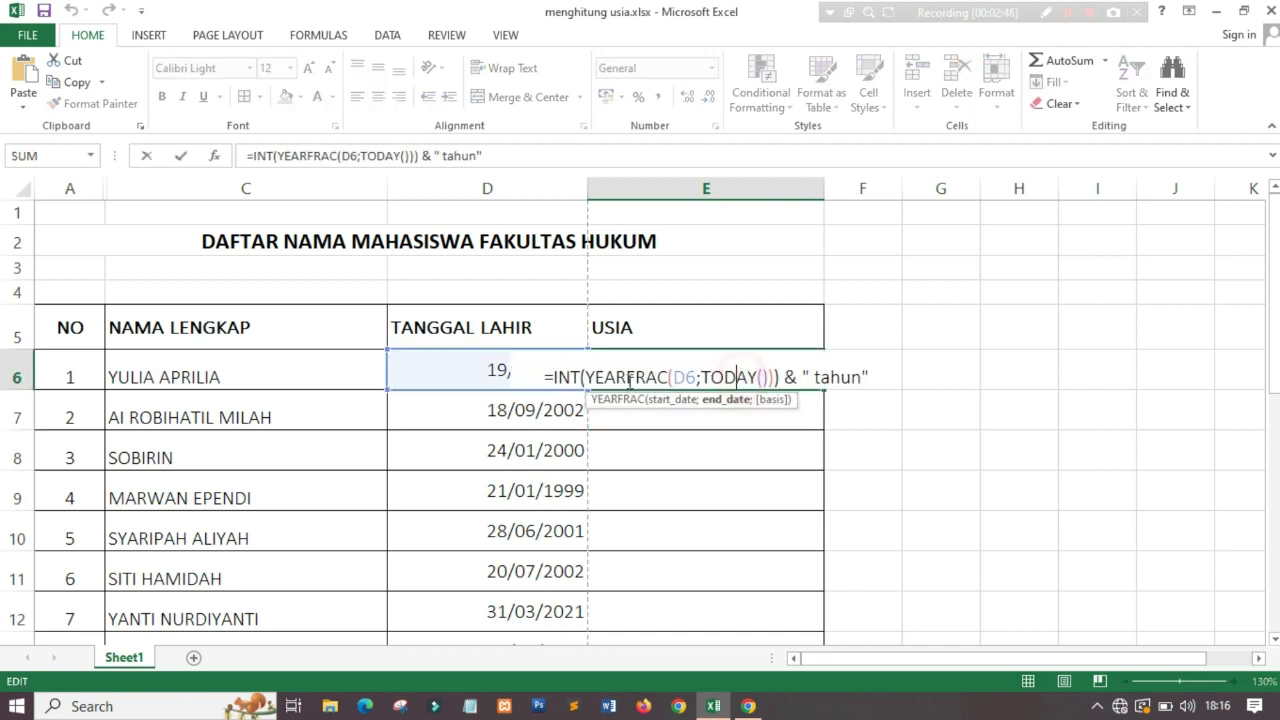
pyautogui.click(581, 378)
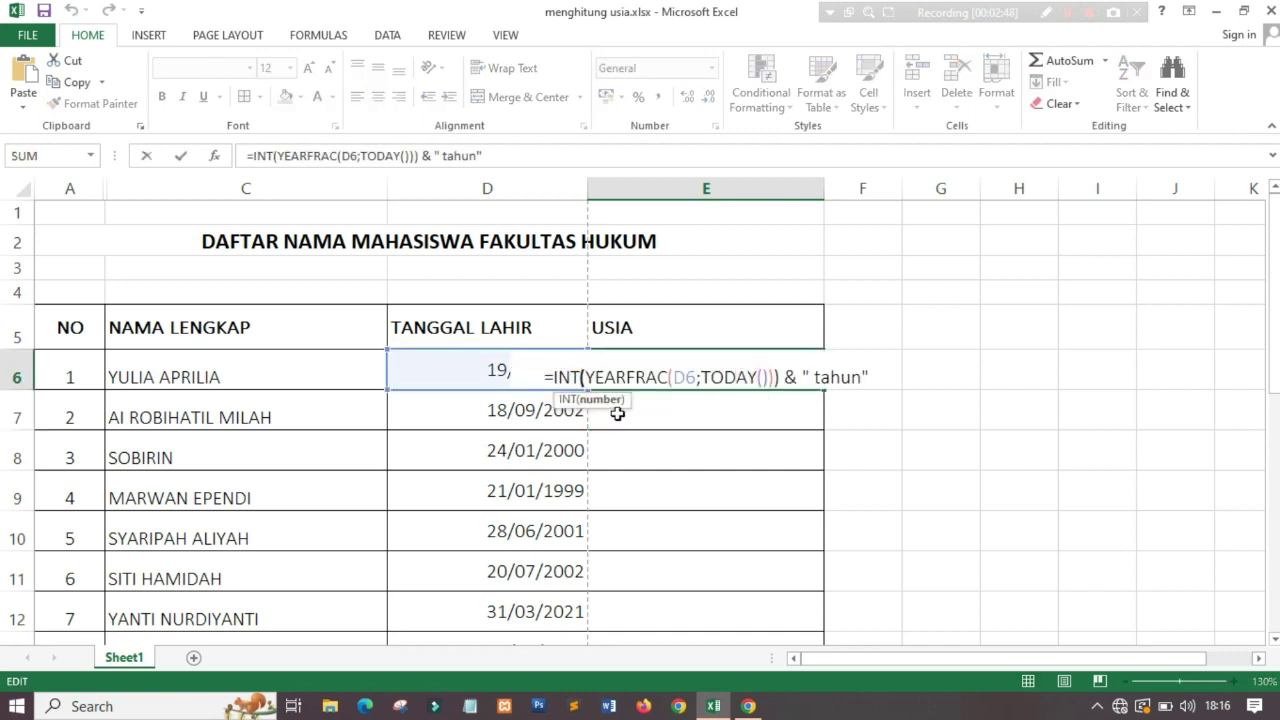
pyautogui.press('Left')
pyautogui.press('BackSpace')
pyautogui.press('BackSpace')
pyautogui.press('BackSpace')
pyautogui.write('ROUNT')
# Add a 0-decimals argument after YEARFRAC, switching the comma separator to a semicolon.
pyautogui.click(785, 377)
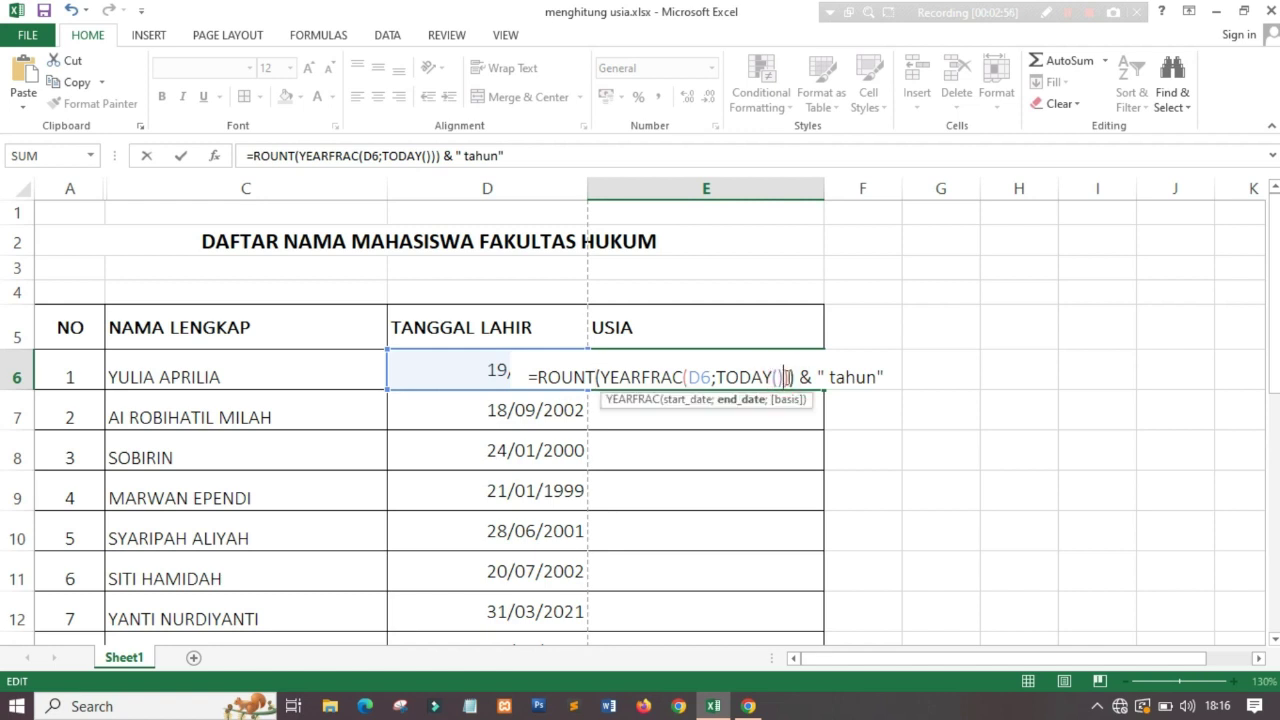
pyautogui.press('Right')
pyautogui.write(',0')
pyautogui.press('Return')
pyautogui.press('Return')
pyautogui.click(786, 377)
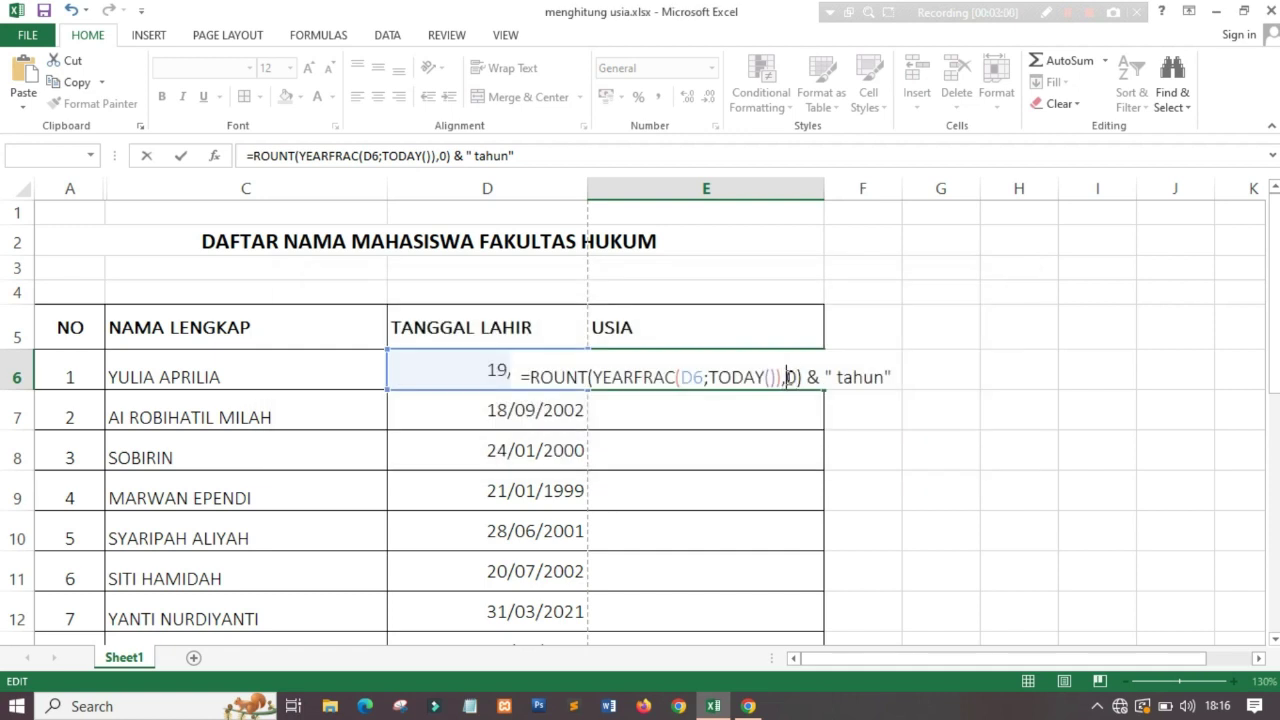
pyautogui.press('BackSpace')
pyautogui.write(';')
pyautogui.press('Return')
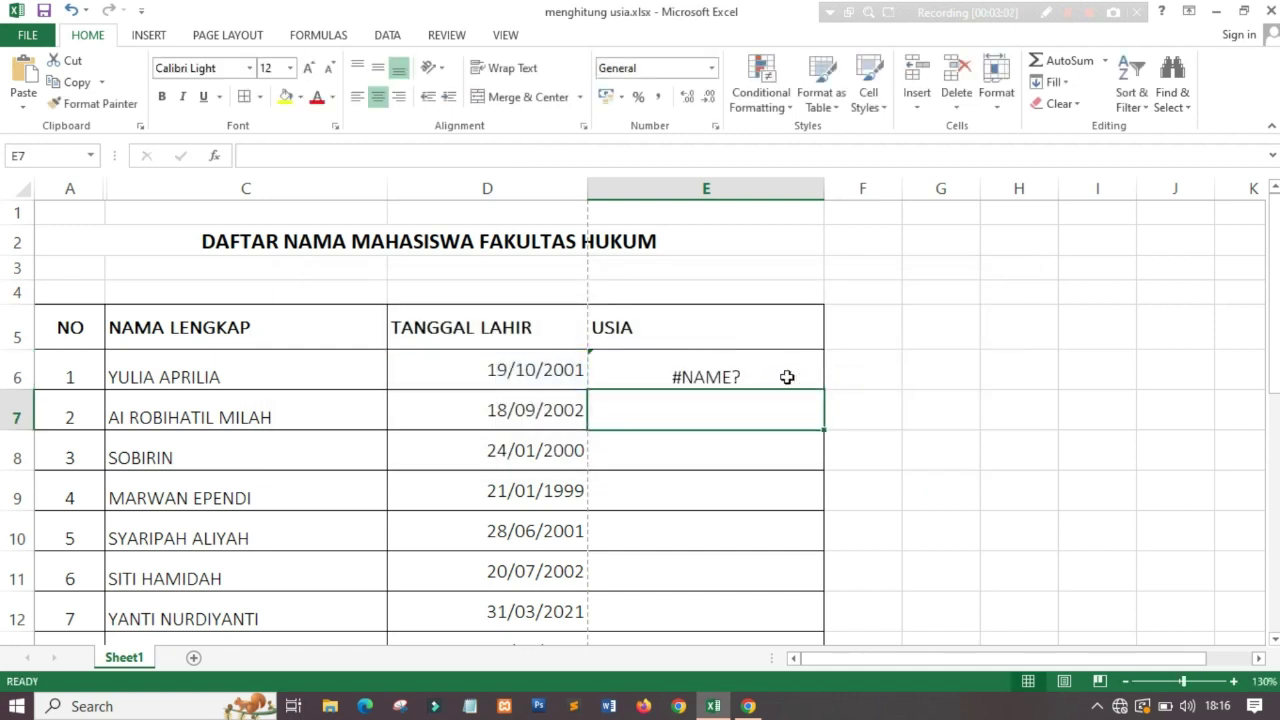
# Correct ROUNT to ROUND in E6's formula.
pyautogui.doubleClick(787, 376)
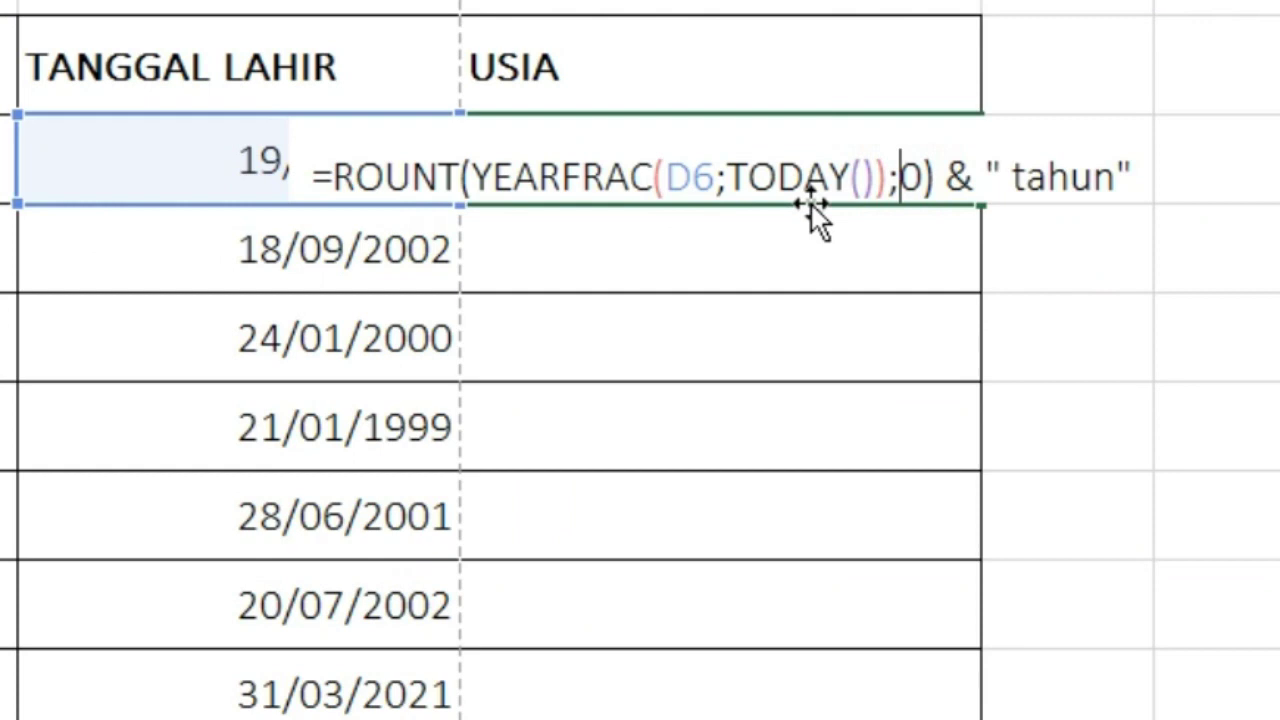
pyautogui.click(459, 177)
pyautogui.press('BackSpace')
pyautogui.write('D')
pyautogui.press('Return')
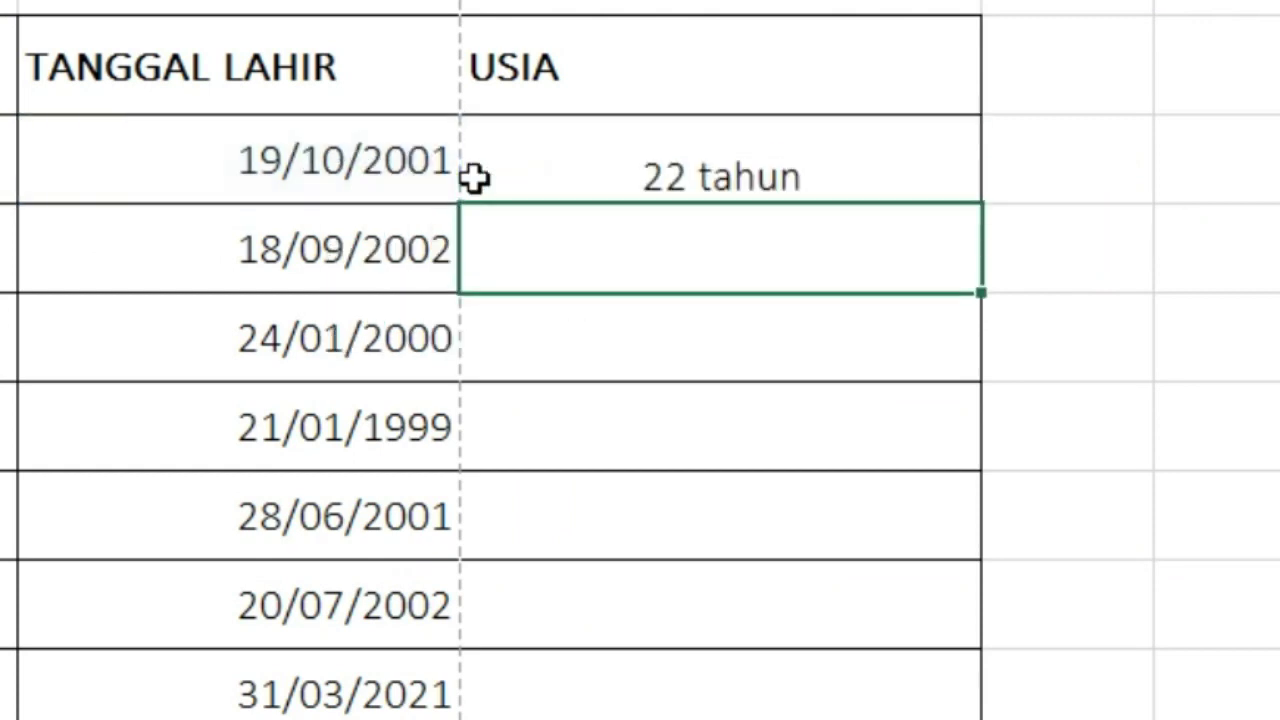
# Remove the stray E9 reference from E6's formula, restoring 22 tahun.
pyautogui.doubleClick(728, 160)
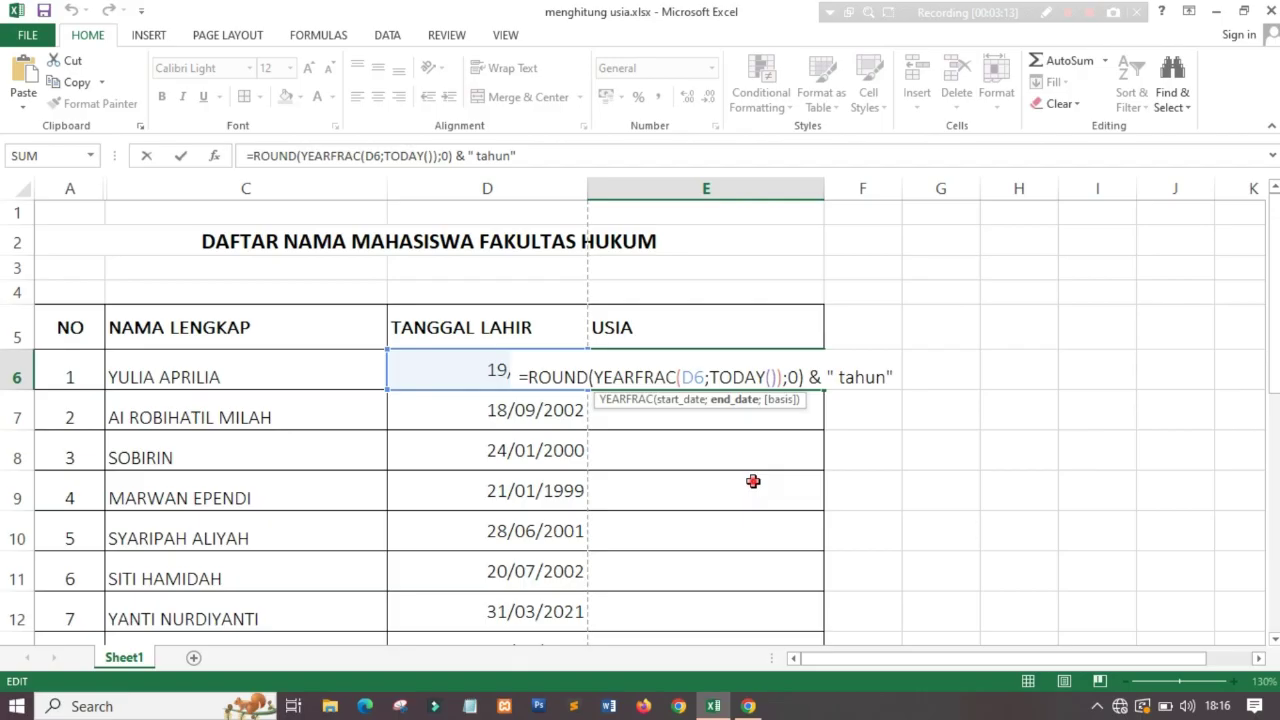
pyautogui.click(751, 482)
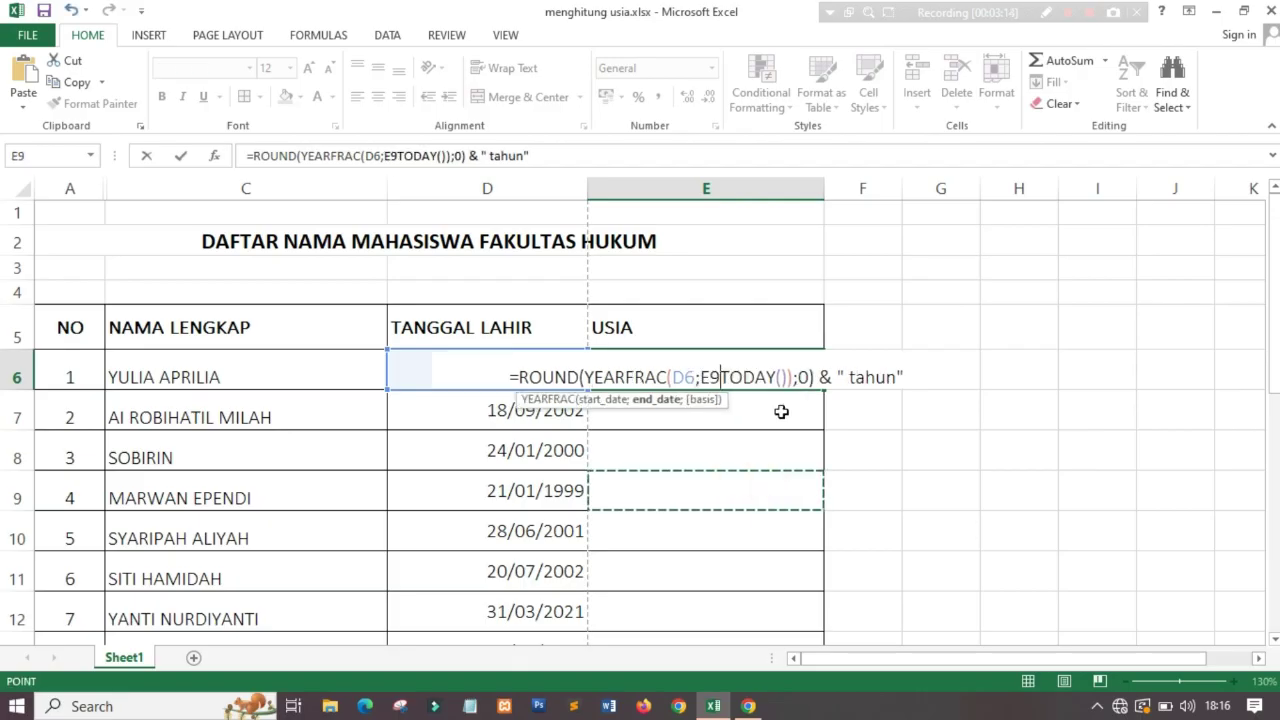
pyautogui.click(721, 377)
pyautogui.press('BackSpace')
pyautogui.press('BackSpace')
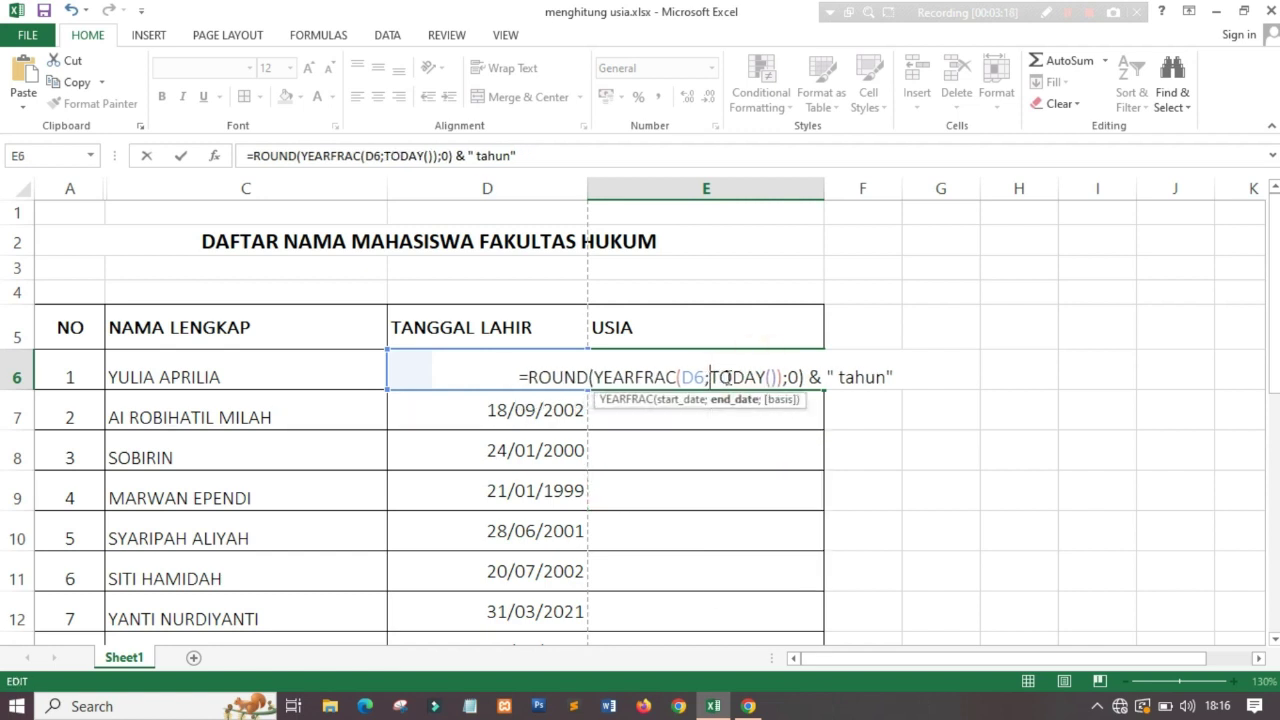
pyautogui.press('Return')
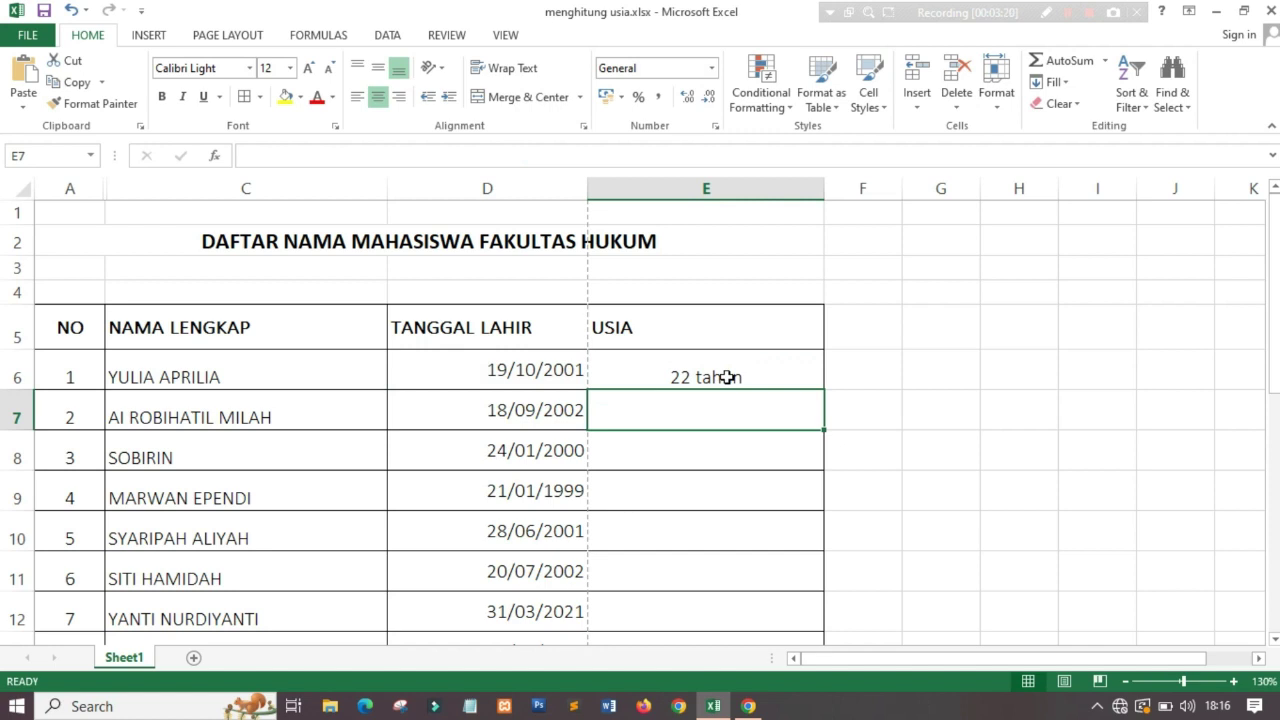